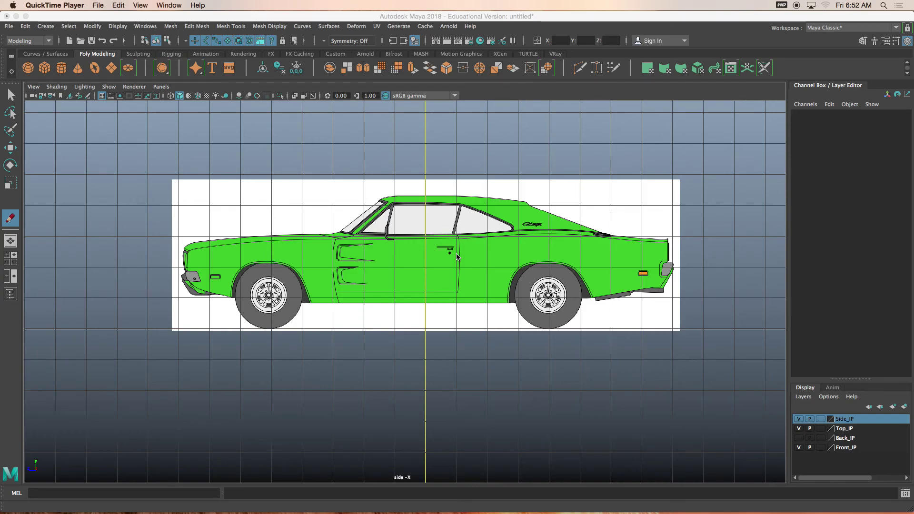
Zoom and pan the side view onto the car's front, and switch to the Move tool.
{"action": "scroll", "coordinate": [456, 257], "scroll_direction": "up", "scroll_amount": 5}
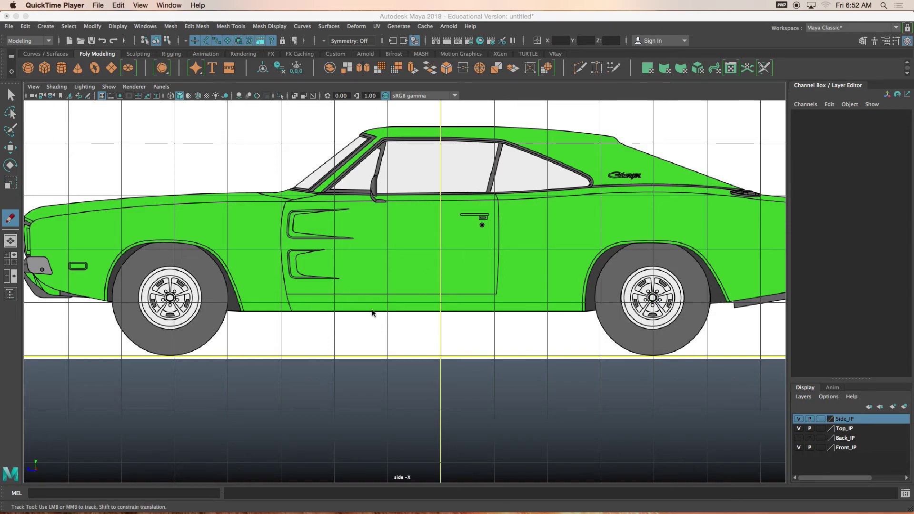
{"action": "middle_click_drag", "start_coordinate": [266, 308], "coordinate": [323, 310], "text": "alt"}
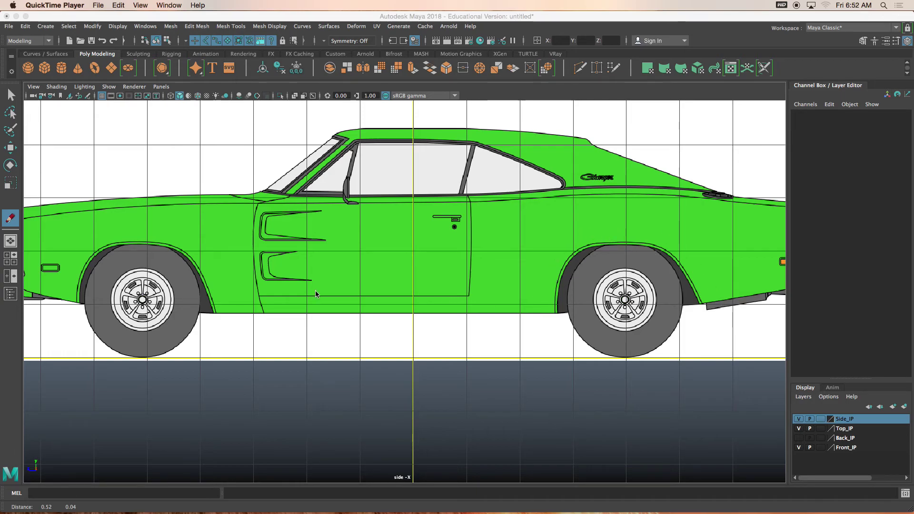
{"action": "middle_click_drag", "start_coordinate": [279, 311], "coordinate": [268, 347], "text": "alt"}
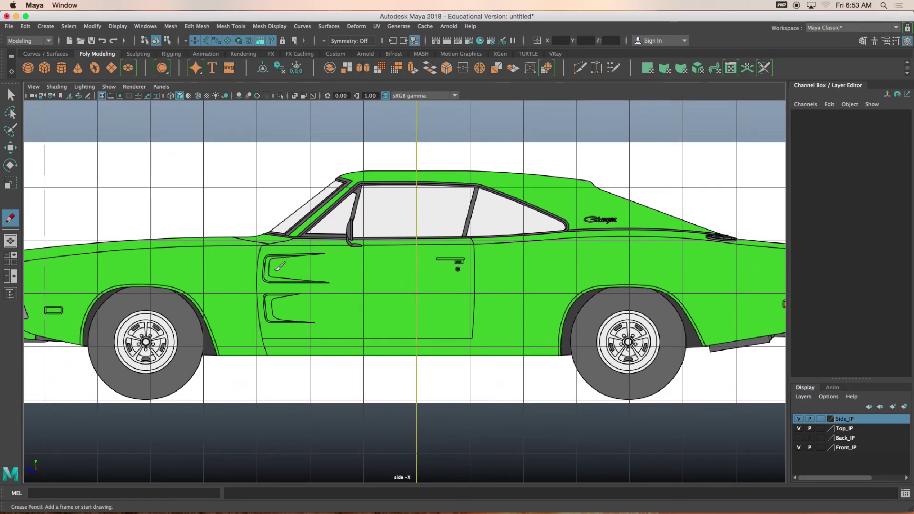
{"action": "key", "text": "w"}
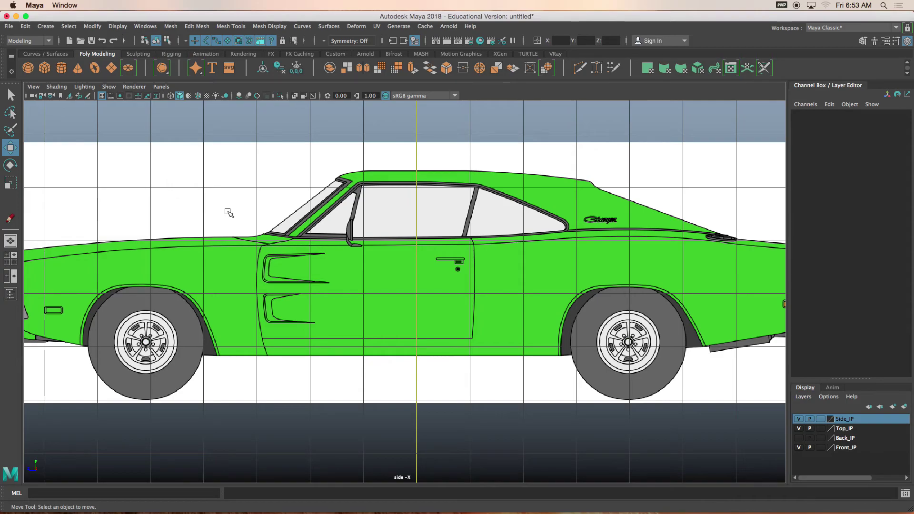
Create a polygon pipe with radius 1.445 around the car's front wheel.
{"action": "left_click", "coordinate": [45, 26]}
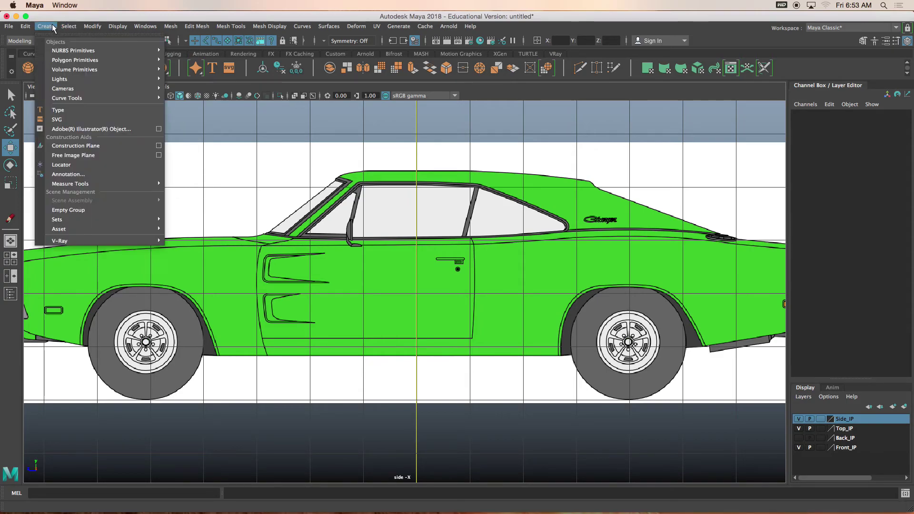
{"action": "mouse_move", "coordinate": [67, 60]}
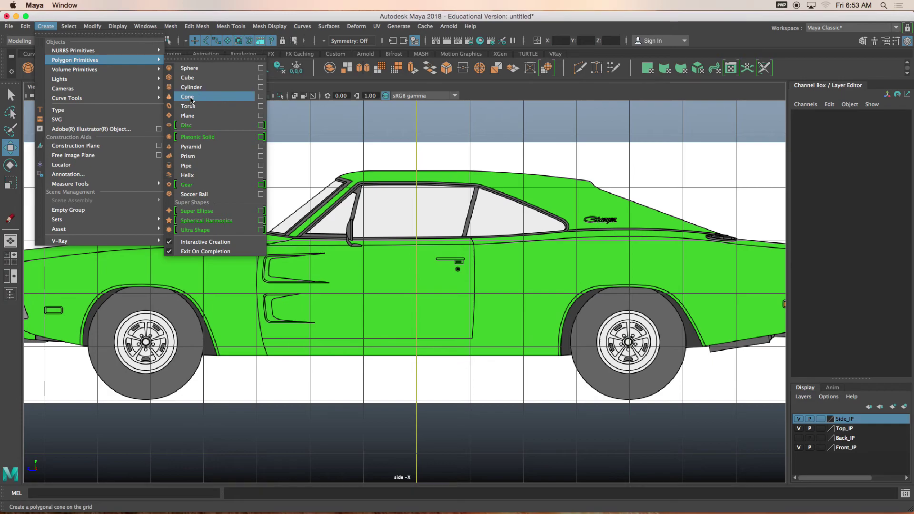
{"action": "left_click", "coordinate": [197, 165]}
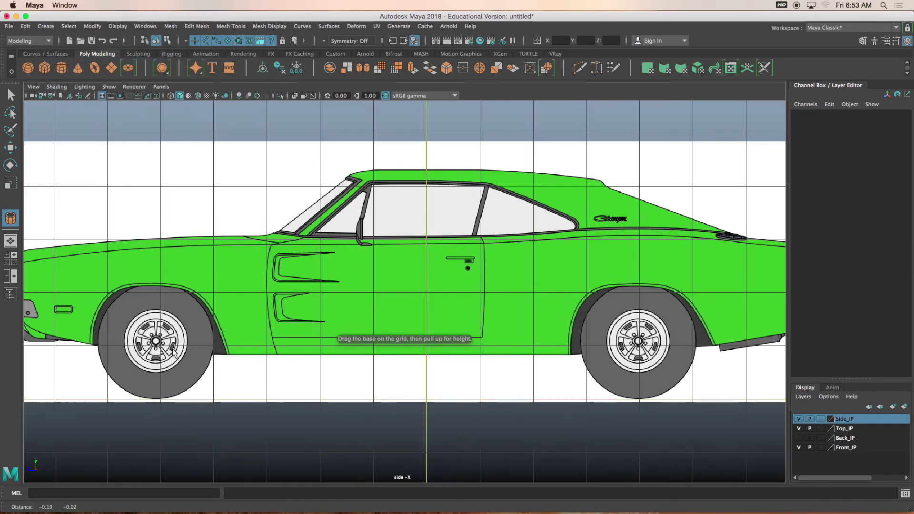
{"action": "scroll", "coordinate": [231, 352], "scroll_direction": "up", "scroll_amount": 3}
{"action": "scroll", "coordinate": [232, 353], "scroll_direction": "up", "scroll_amount": 3}
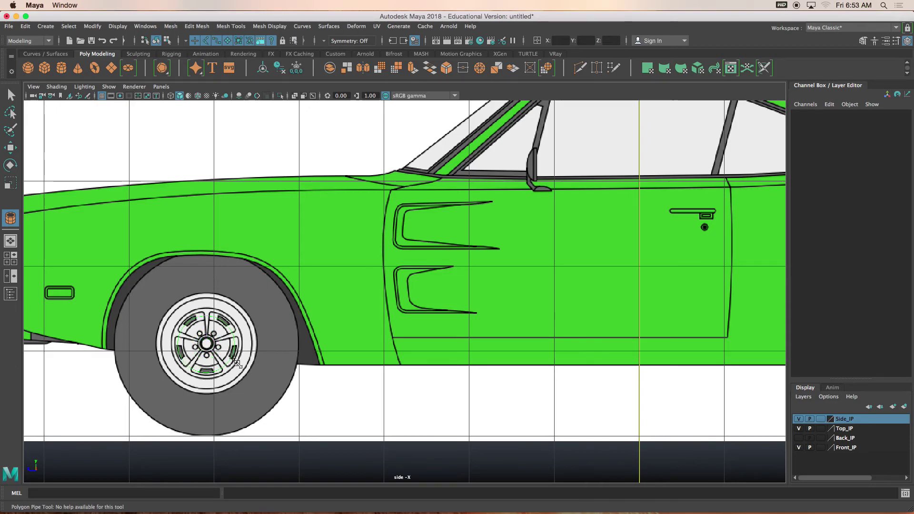
{"action": "left_click_drag", "start_coordinate": [207, 344], "coordinate": [321, 382]}
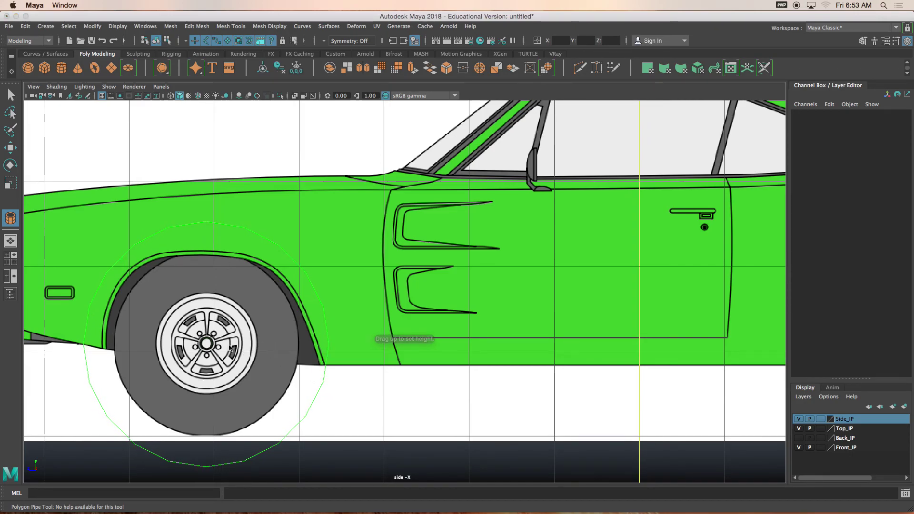
Check the pipe in the four-view layout, then give it a thickness of 0.2.
{"action": "key", "text": "space"}
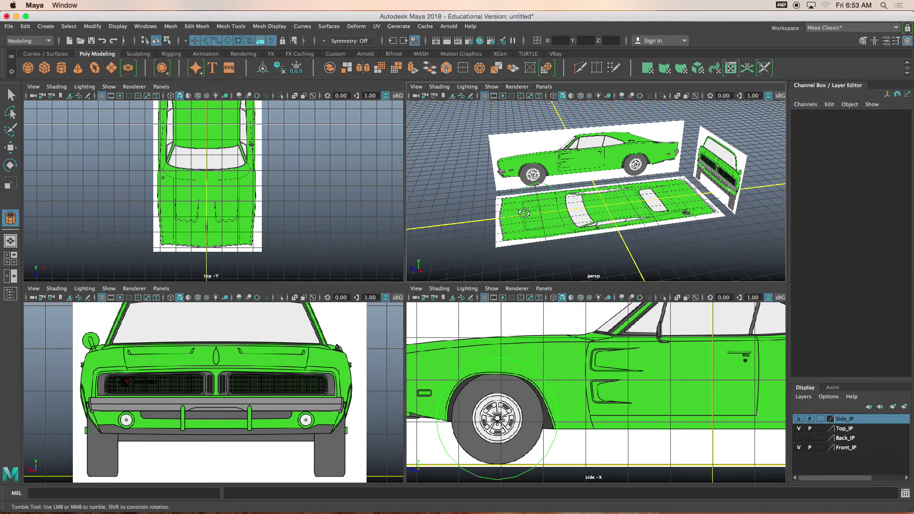
{"action": "mouse_move", "coordinate": [546, 215]}
{"action": "left_mouse_down", "text": "alt"}
{"action": "mouse_move", "coordinate": [566, 193]}
{"action": "mouse_move", "coordinate": [542, 224]}
{"action": "mouse_move", "coordinate": [566, 209]}
{"action": "mouse_move", "coordinate": [651, 208]}
{"action": "left_mouse_up", "text": "alt"}
{"action": "scroll", "coordinate": [566, 193], "scroll_direction": "up", "scroll_amount": 5}
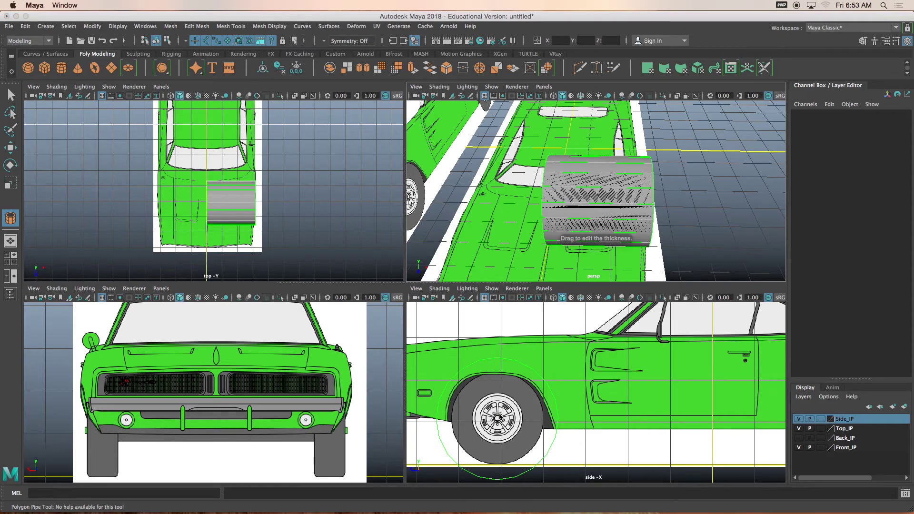
{"action": "key", "text": "space"}
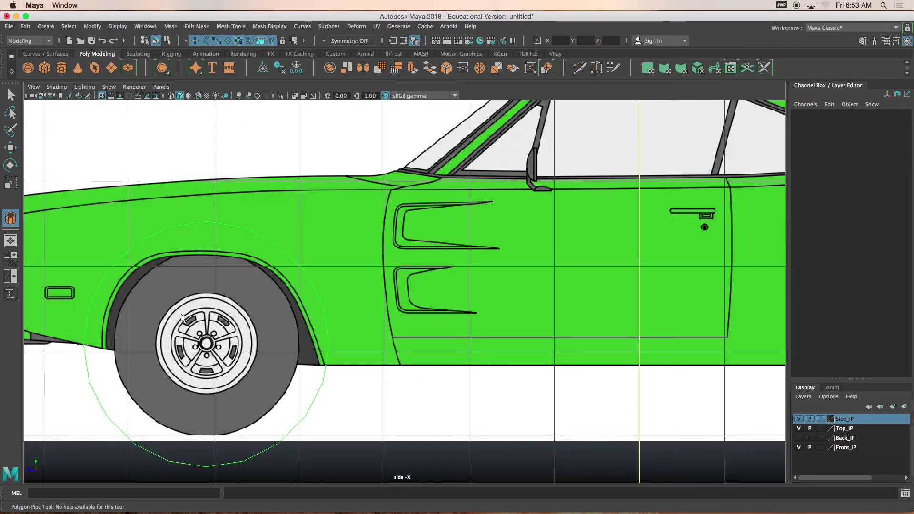
{"action": "left_click_drag", "start_coordinate": [185, 339], "coordinate": [198, 338]}
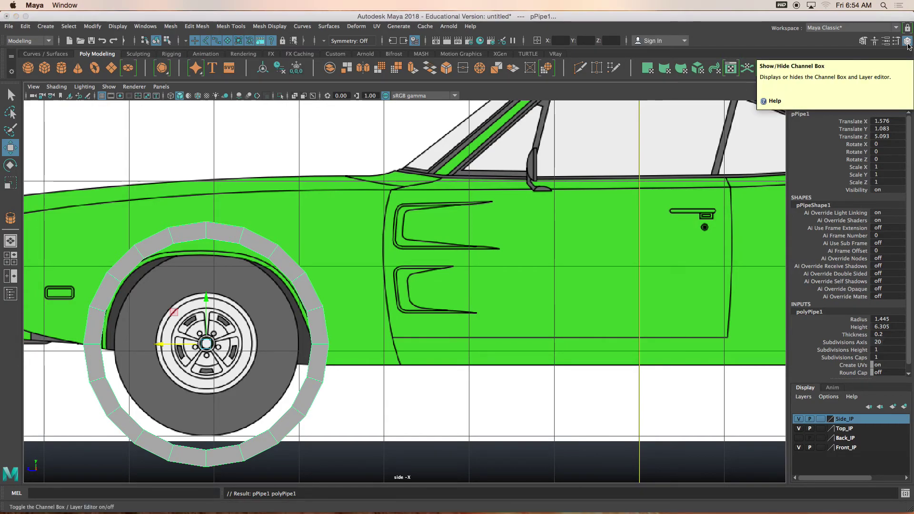
Raise polyPipe1's Subdivisions Axis from 20 to 26 in the Channel Box.
{"action": "left_click", "coordinate": [907, 42]}
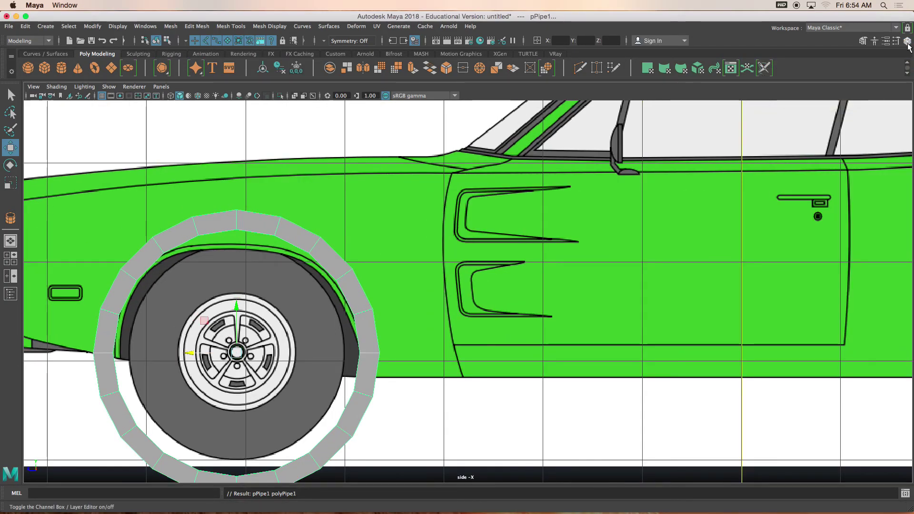
{"action": "left_click", "coordinate": [906, 42]}
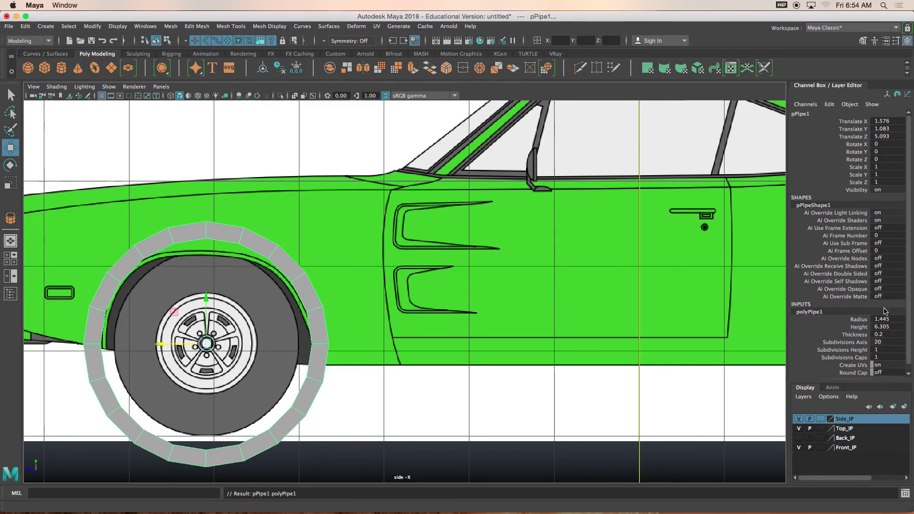
{"action": "scroll", "coordinate": [909, 287], "scroll_direction": "down", "scroll_amount": 1}
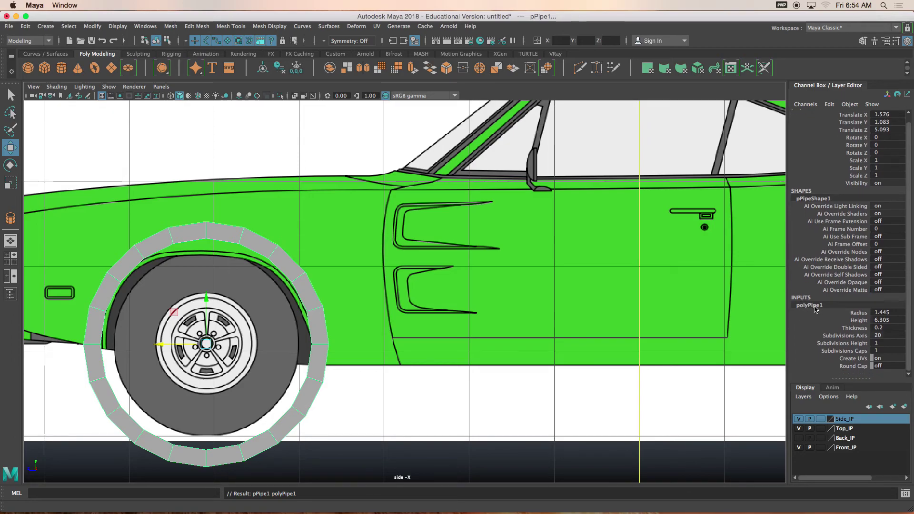
{"action": "double_click", "coordinate": [883, 335]}
{"action": "type", "text": "2"}
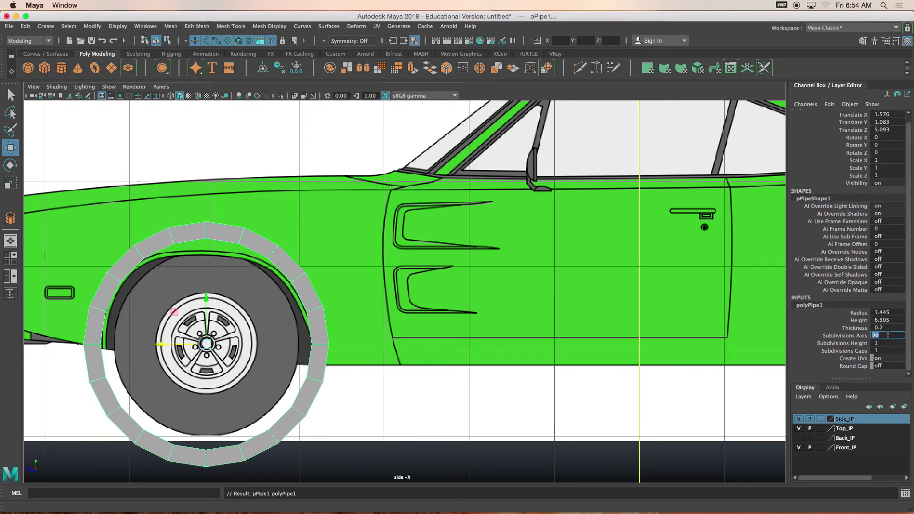
{"action": "type", "text": "6"}
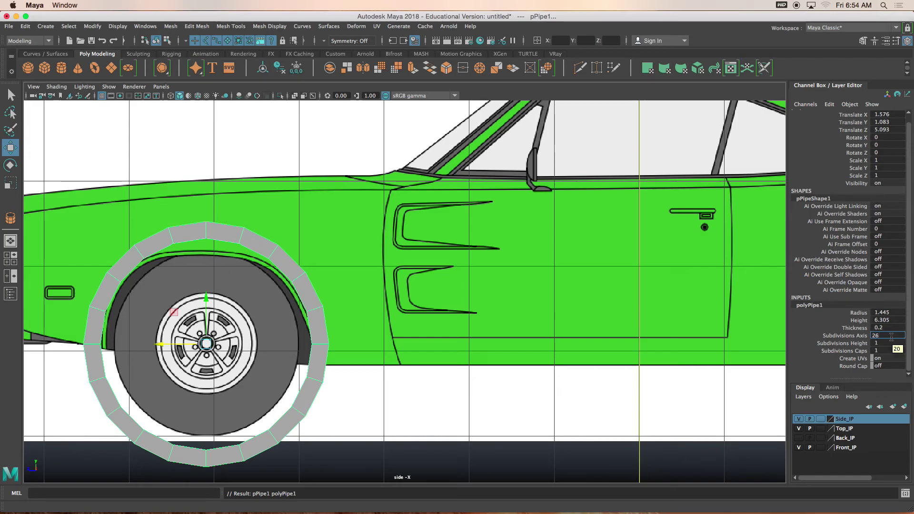
{"action": "key", "text": "Return"}
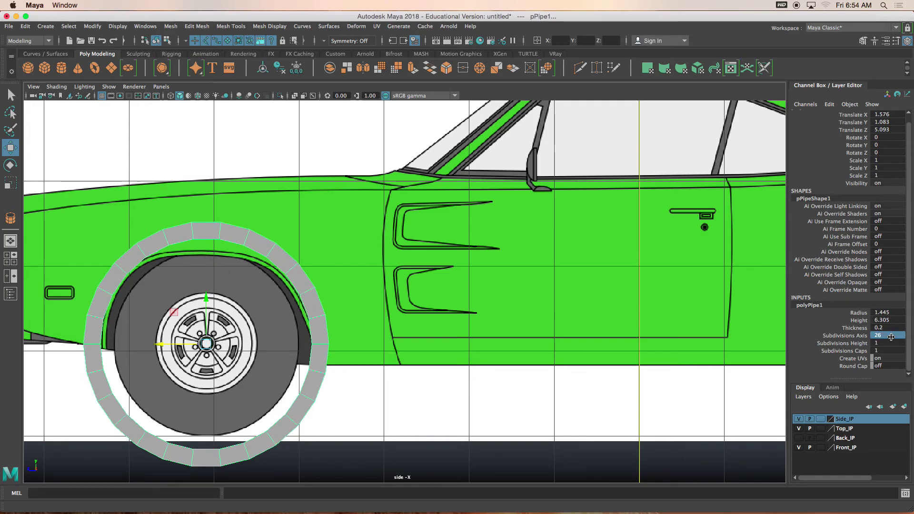
{"action": "left_click", "coordinate": [222, 247]}
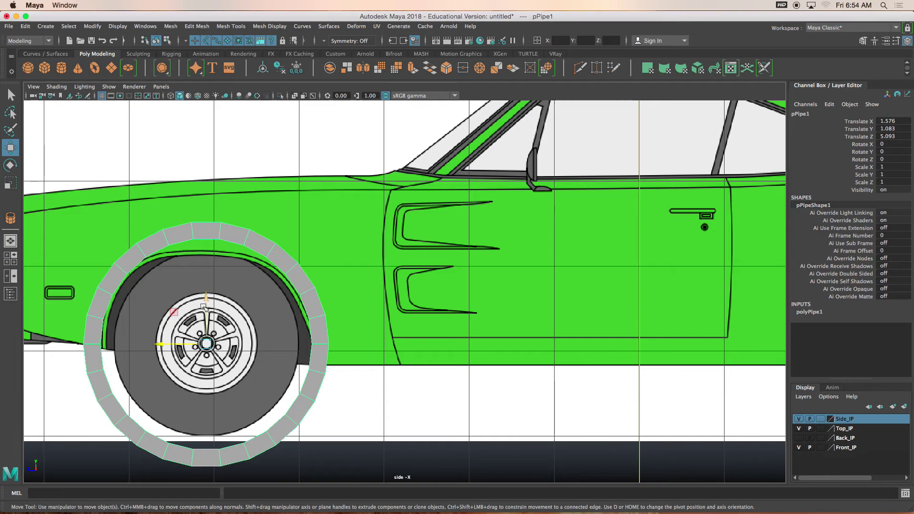
Switch to face selection and delete the pipe's lower-left and lower-end faces.
{"action": "middle_click_drag", "start_coordinate": [197, 309], "coordinate": [232, 225], "text": "alt"}
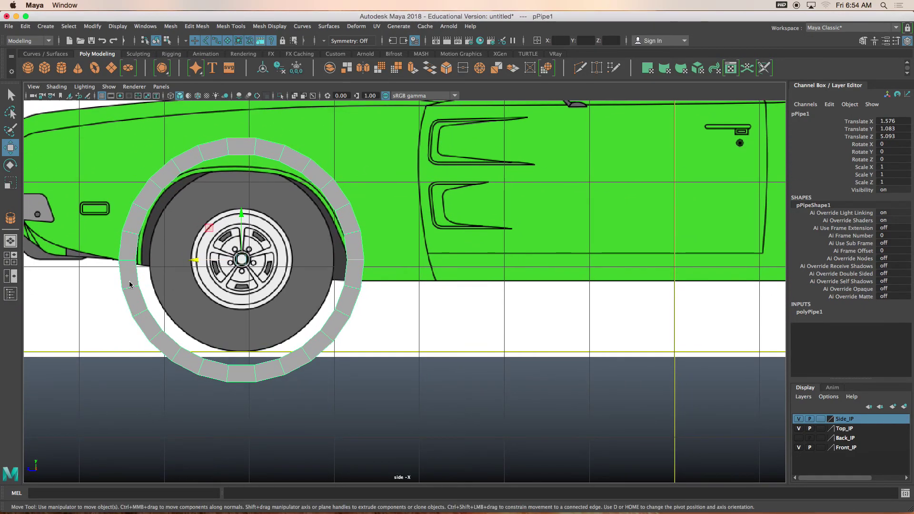
{"action": "right_click_drag", "start_coordinate": [129, 241], "coordinate": [129, 271]}
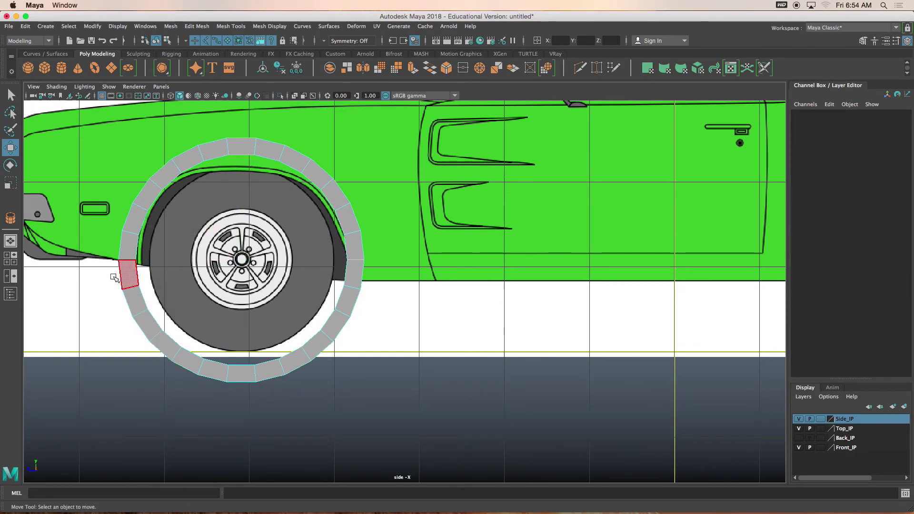
{"action": "left_click_drag", "start_coordinate": [114, 277], "coordinate": [239, 418]}
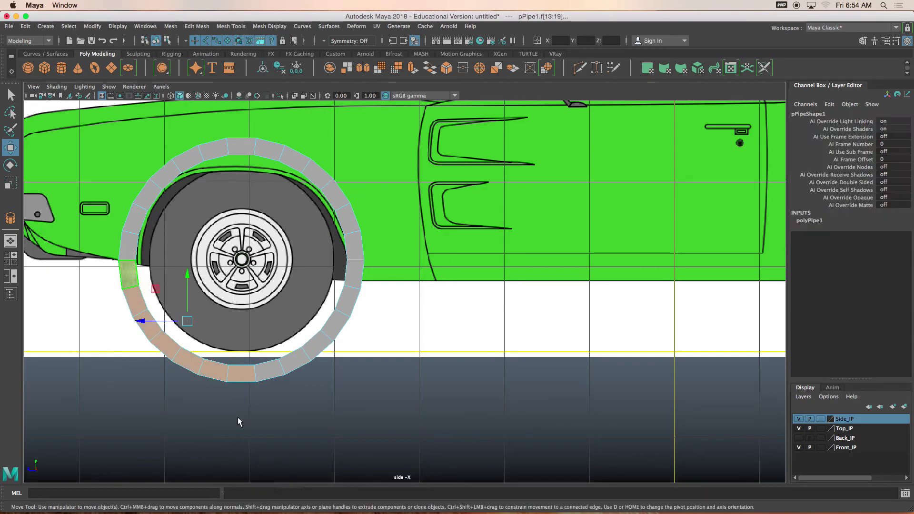
{"action": "key", "text": "Delete"}
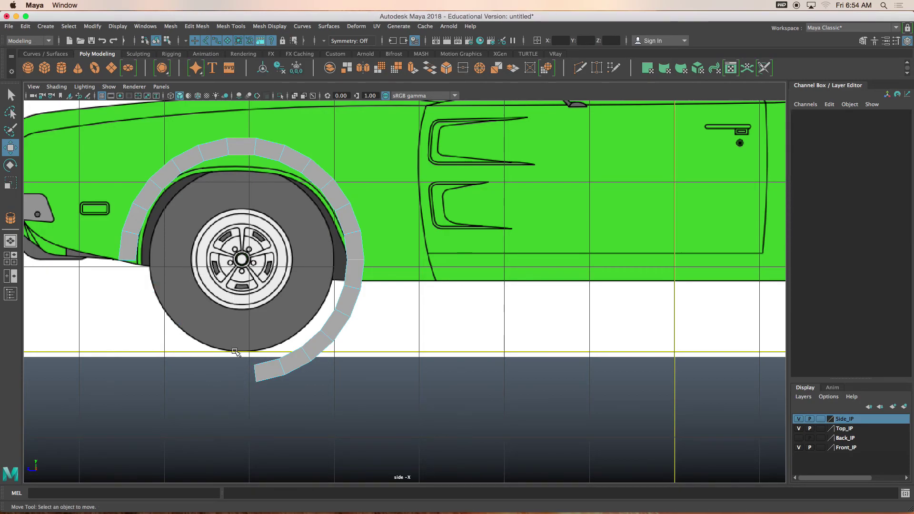
{"action": "left_click_drag", "start_coordinate": [224, 337], "coordinate": [321, 442]}
{"action": "key", "text": "Delete"}
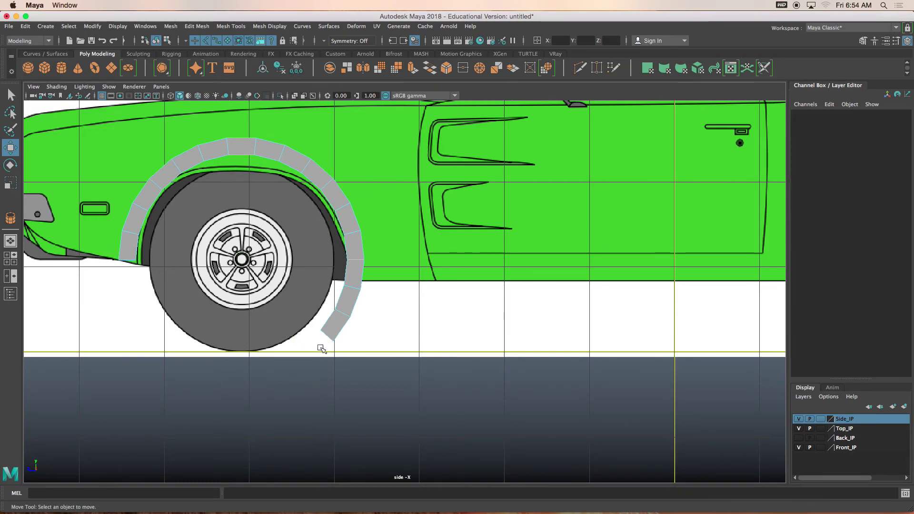
Delete the pipe's end faces, then the leftover faces selected in the top view.
{"action": "left_click_drag", "start_coordinate": [318, 352], "coordinate": [347, 383]}
{"action": "key", "text": "Delete"}
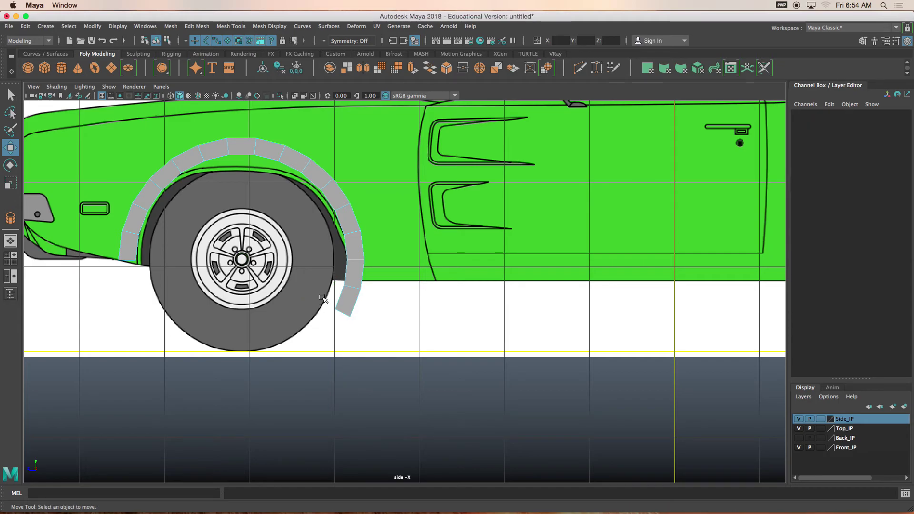
{"action": "left_click_drag", "start_coordinate": [325, 300], "coordinate": [371, 347]}
{"action": "key", "text": "Delete"}
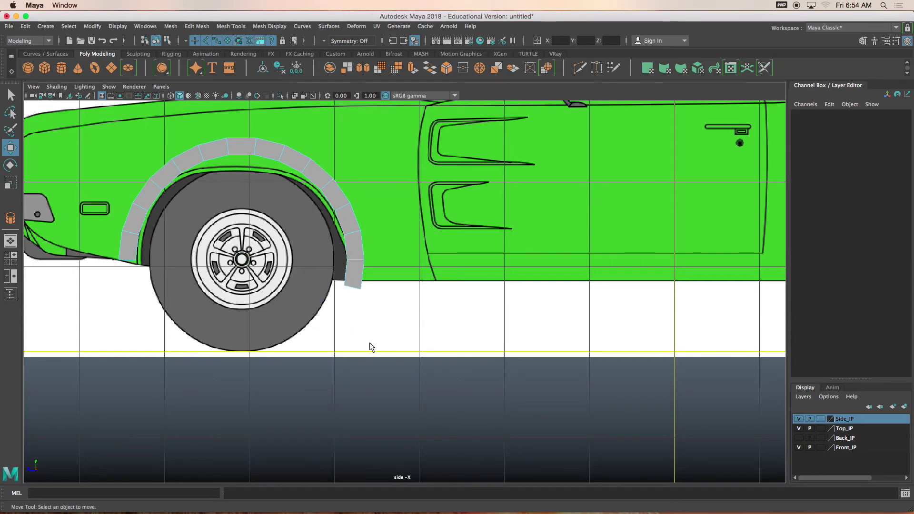
{"action": "key", "text": "space"}
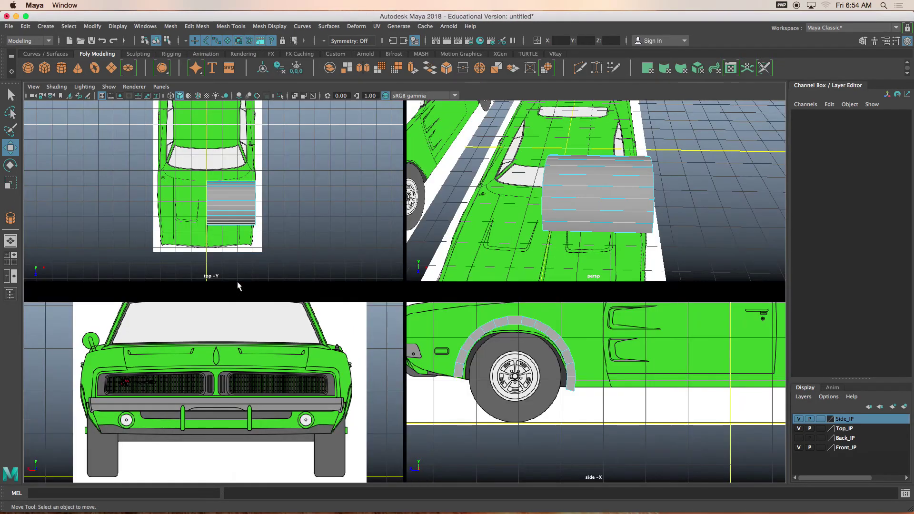
{"action": "left_click_drag", "start_coordinate": [198, 168], "coordinate": [231, 256]}
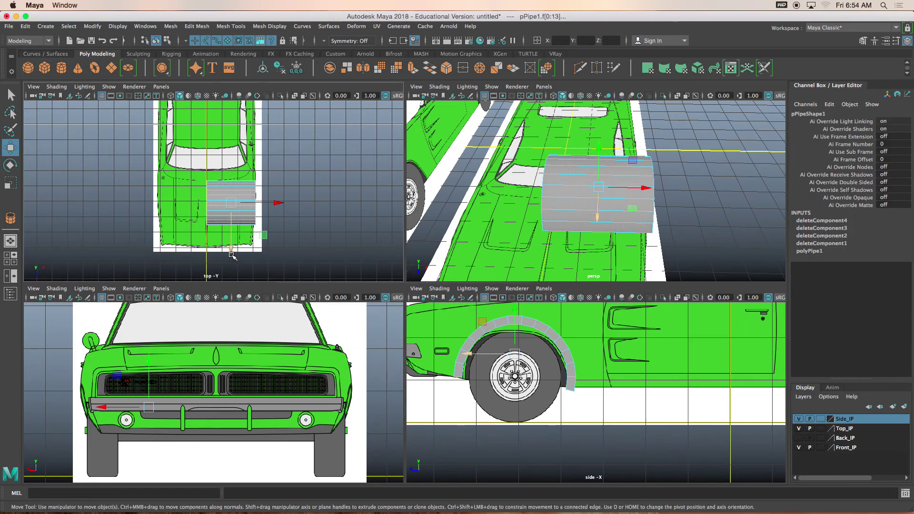
{"action": "key", "text": "Delete"}
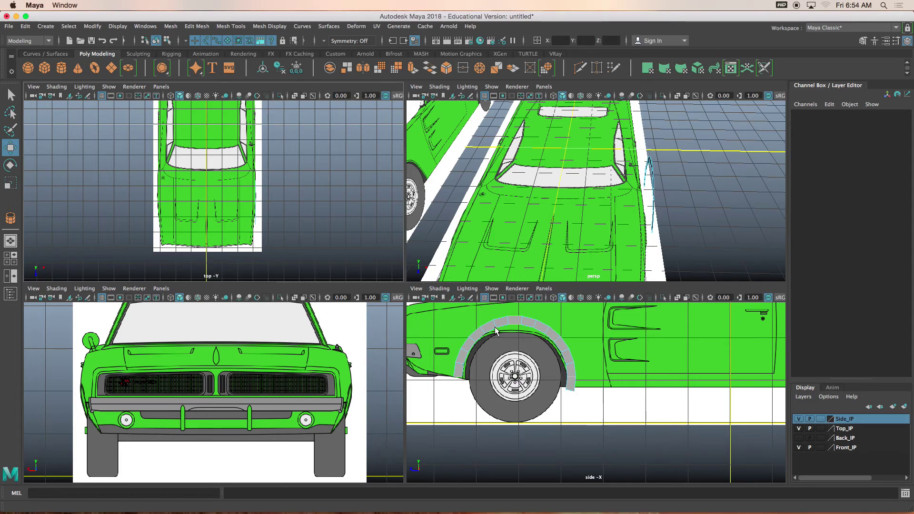
Select pPipe1 in Object Mode and nudge it along Z to Translate Z 5.104.
{"action": "right_click_drag", "start_coordinate": [495, 331], "coordinate": [499, 320]}
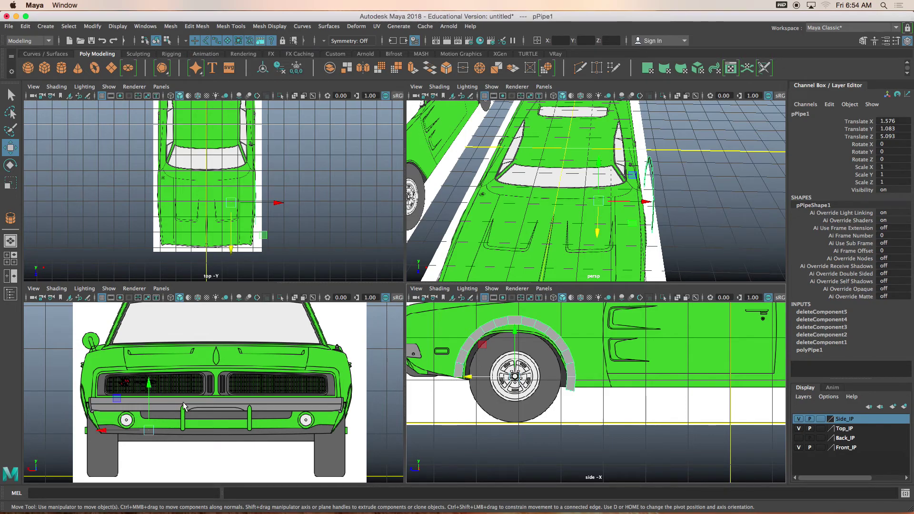
{"action": "scroll", "coordinate": [185, 406], "scroll_direction": "down", "scroll_amount": 3}
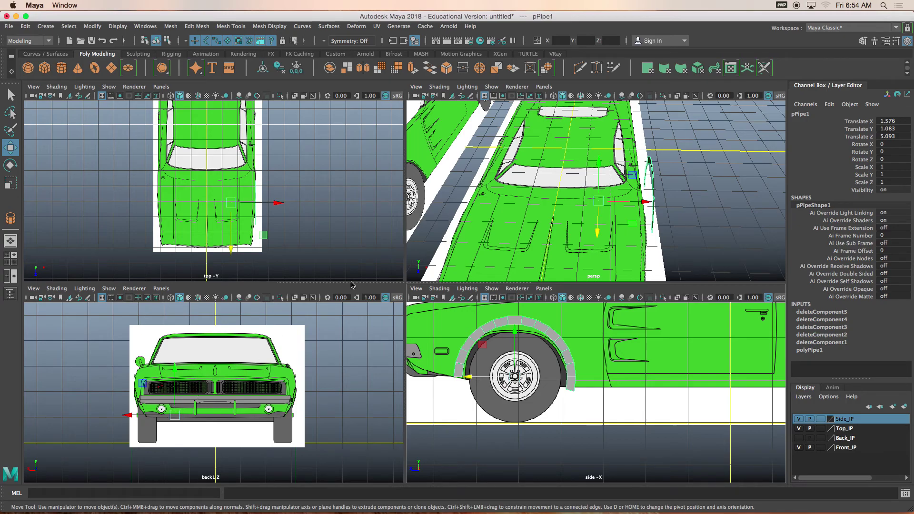
{"action": "scroll", "coordinate": [522, 222], "scroll_direction": "down", "scroll_amount": 5}
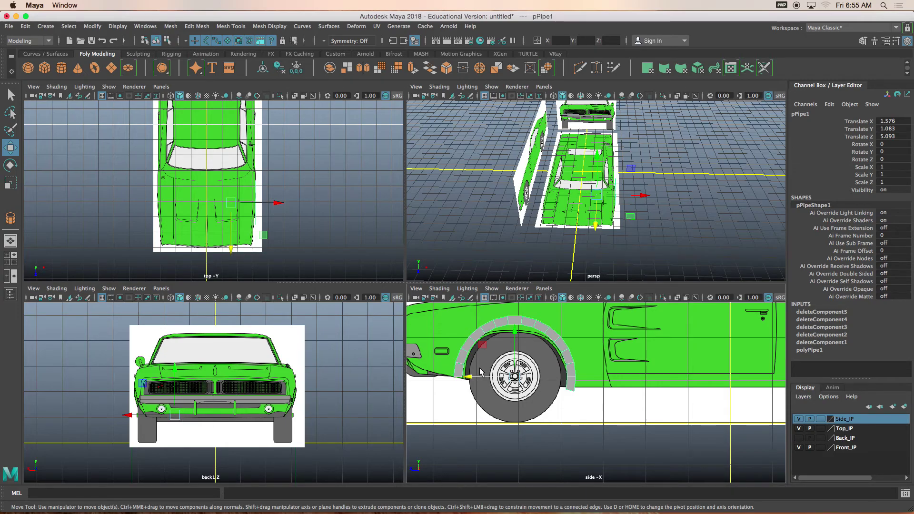
{"action": "left_click_drag", "start_coordinate": [461, 378], "coordinate": [462, 378]}
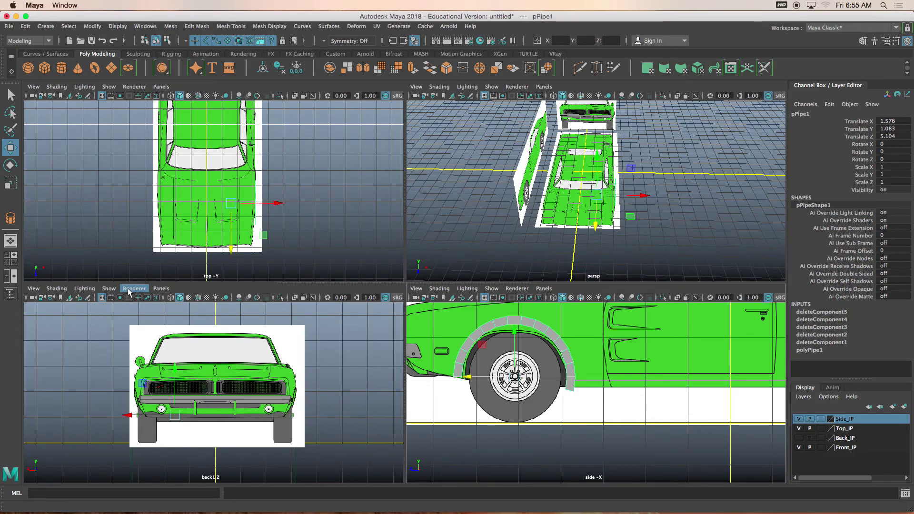
Switch the back pane to the front camera, slide the pipe along X, and center its pivot.
{"action": "left_click", "coordinate": [160, 289]}
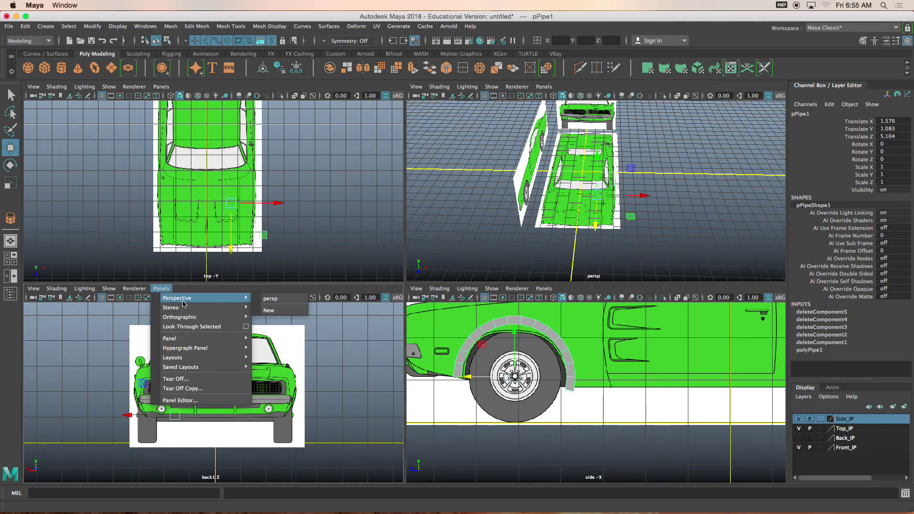
{"action": "mouse_move", "coordinate": [184, 308]}
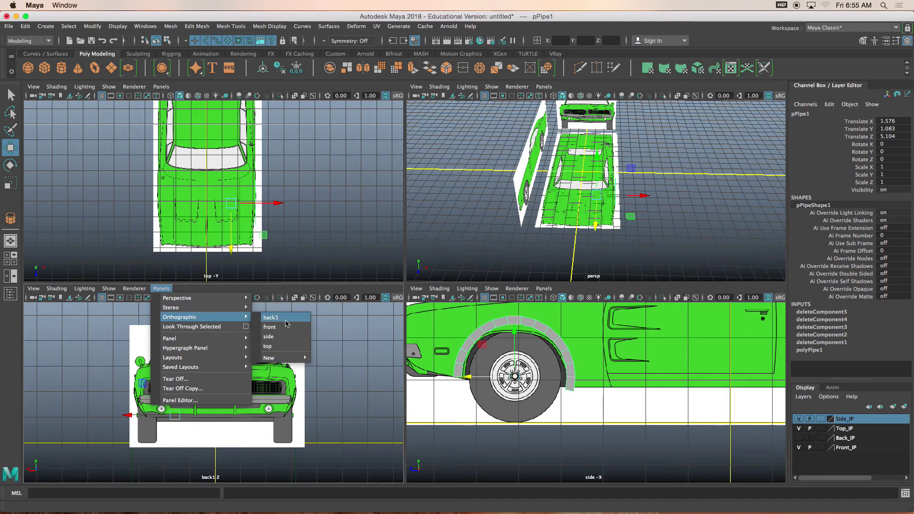
{"action": "left_click", "coordinate": [292, 329]}
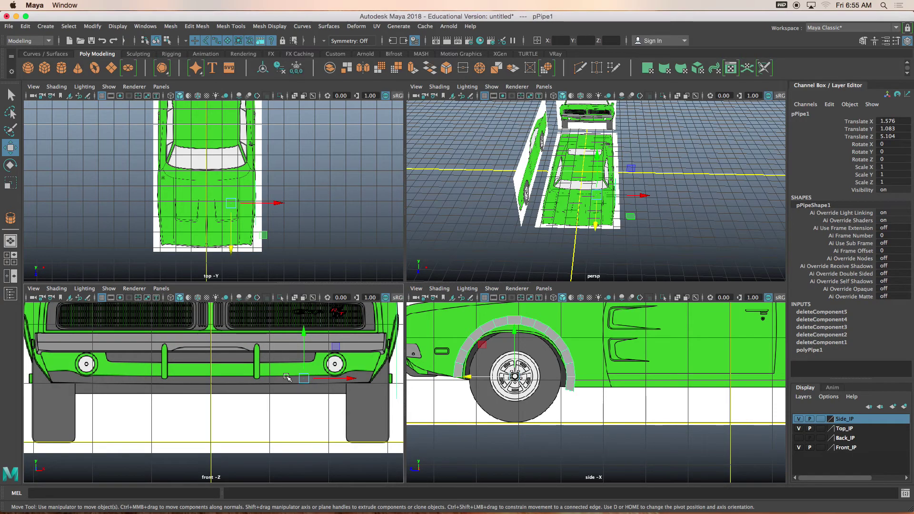
{"action": "middle_click_drag", "start_coordinate": [261, 387], "coordinate": [233, 392], "text": "alt"}
{"action": "mouse_move", "coordinate": [253, 394]}
{"action": "left_mouse_down"}
{"action": "mouse_move", "coordinate": [268, 394]}
{"action": "mouse_move", "coordinate": [262, 394]}
{"action": "left_mouse_up"}
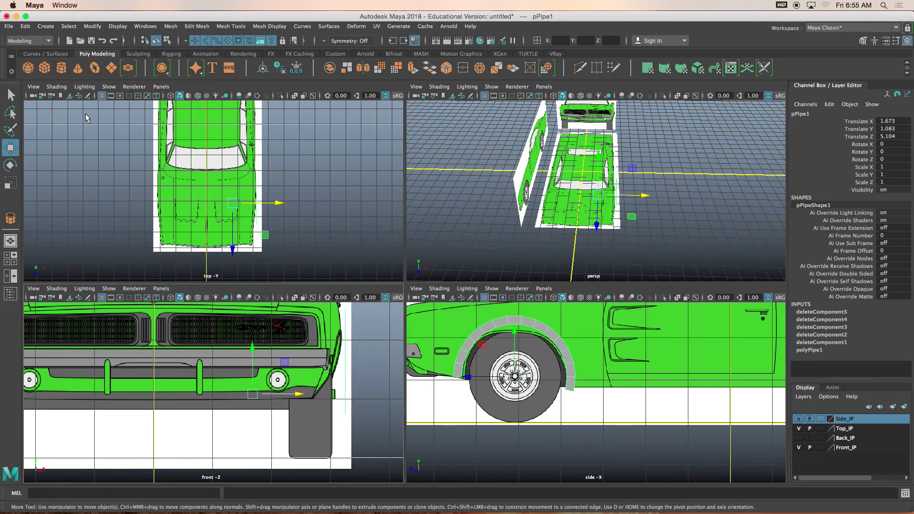
{"action": "left_click", "coordinate": [92, 27]}
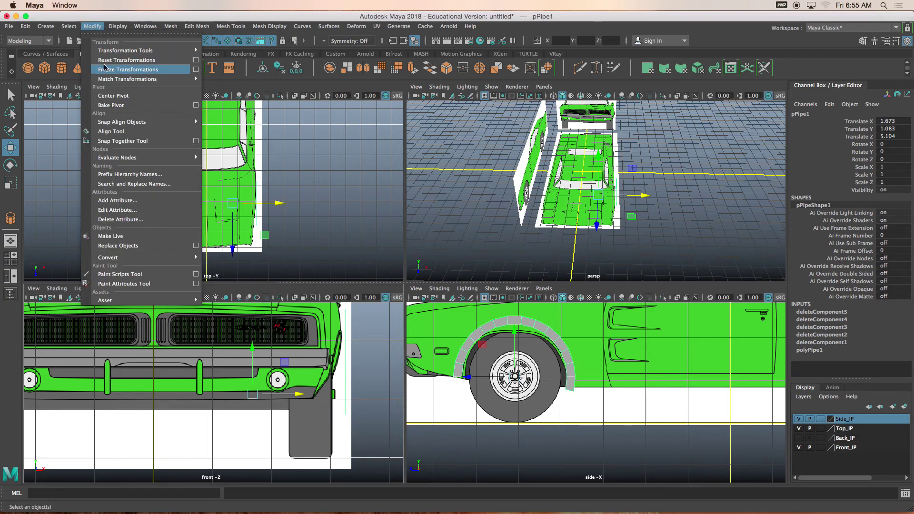
{"action": "left_click", "coordinate": [106, 96]}
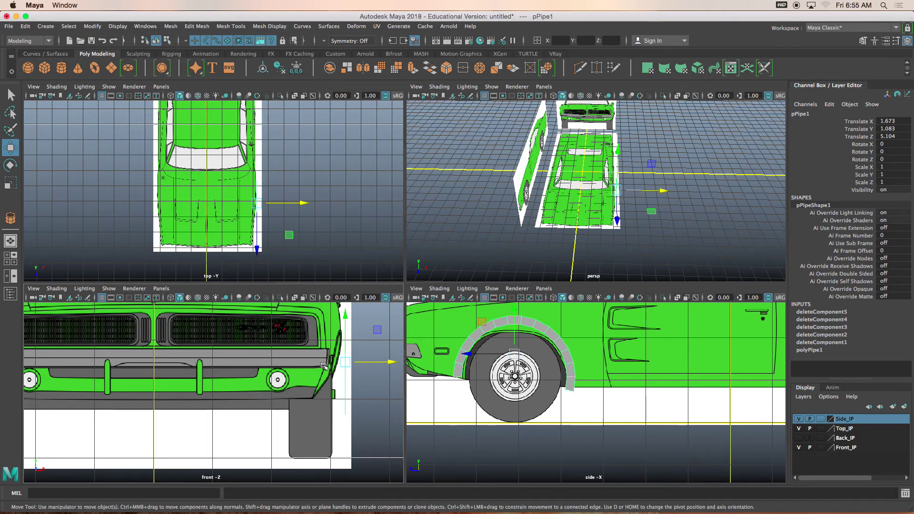
{"action": "left_click_drag", "start_coordinate": [365, 362], "coordinate": [362, 364]}
Hide the front, top and side grids, set the pipe to Translate X 1.596, maximise side view.
{"action": "scroll", "coordinate": [224, 376], "scroll_direction": "up", "scroll_amount": 6}
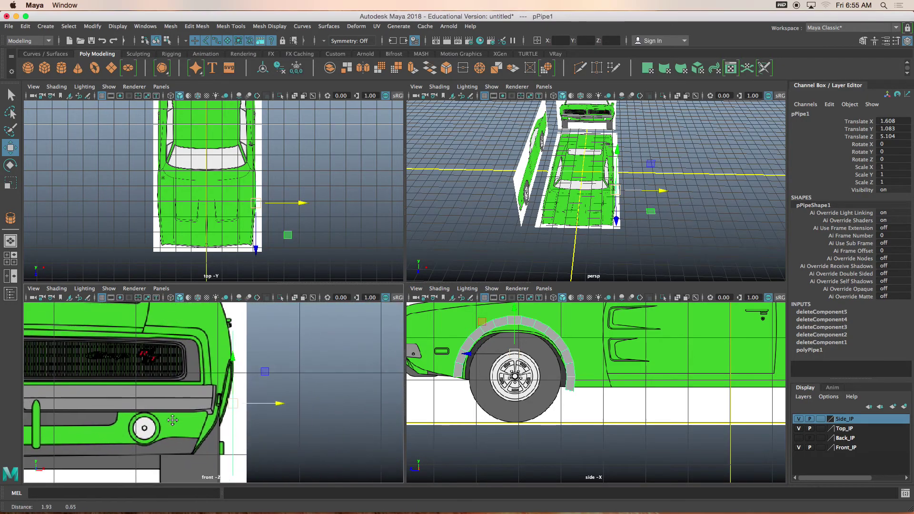
{"action": "left_click", "coordinate": [102, 299]}
{"action": "left_click", "coordinate": [102, 96]}
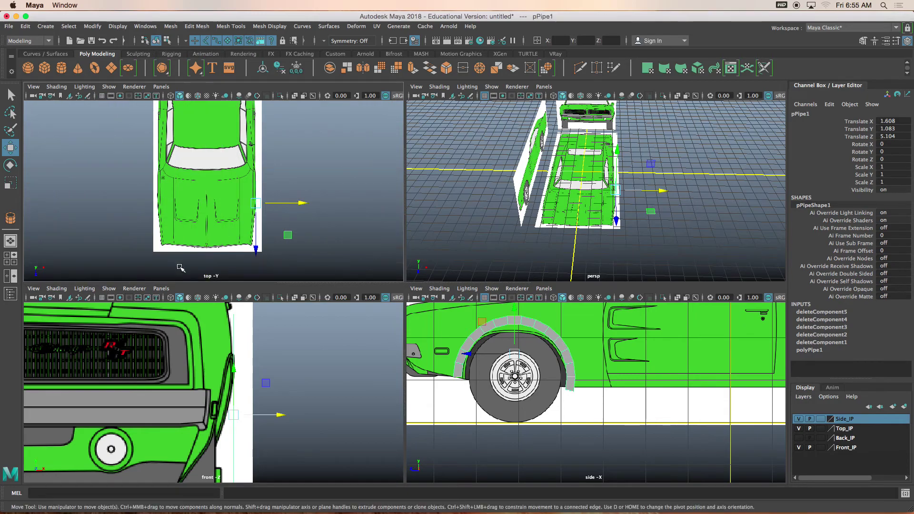
{"action": "left_click", "coordinate": [484, 298]}
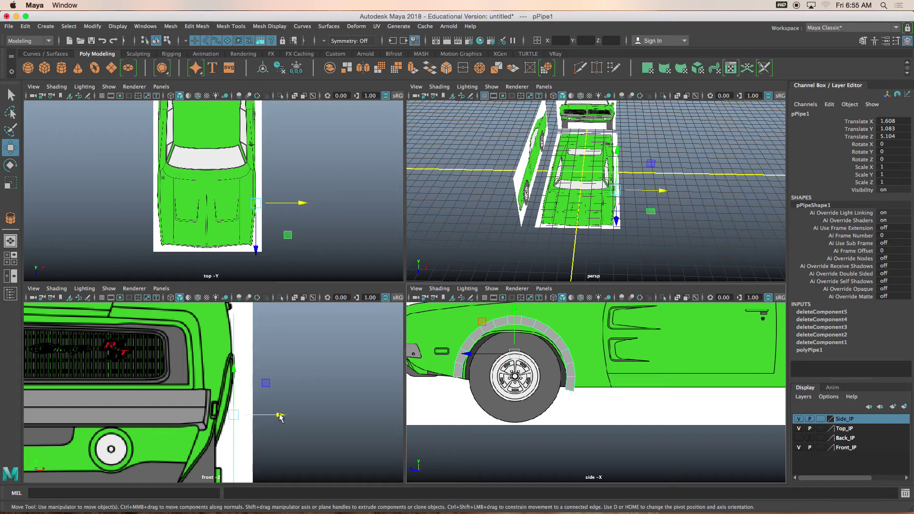
{"action": "left_click_drag", "start_coordinate": [279, 414], "coordinate": [279, 415]}
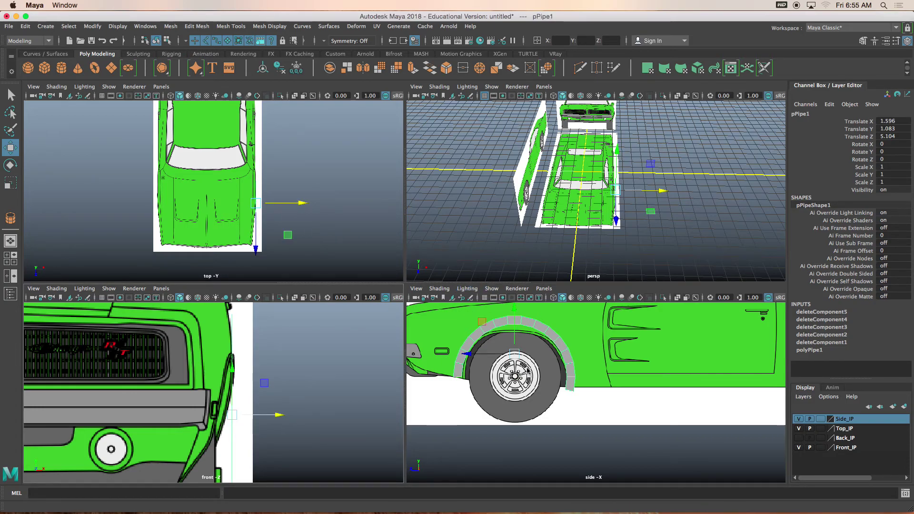
{"action": "key", "text": "space"}
{"action": "scroll", "coordinate": [328, 215], "scroll_direction": "up", "scroll_amount": 5}
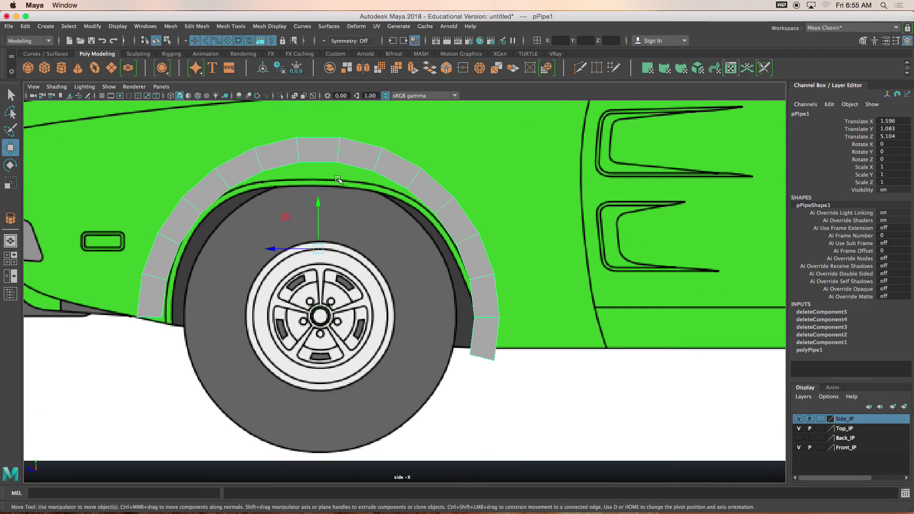
In vertex mode, lower the arch's top vertices onto the fender line.
{"action": "right_click_drag", "start_coordinate": [343, 150], "coordinate": [296, 152]}
{"action": "scroll", "coordinate": [300, 157], "scroll_direction": "up", "scroll_amount": 1}
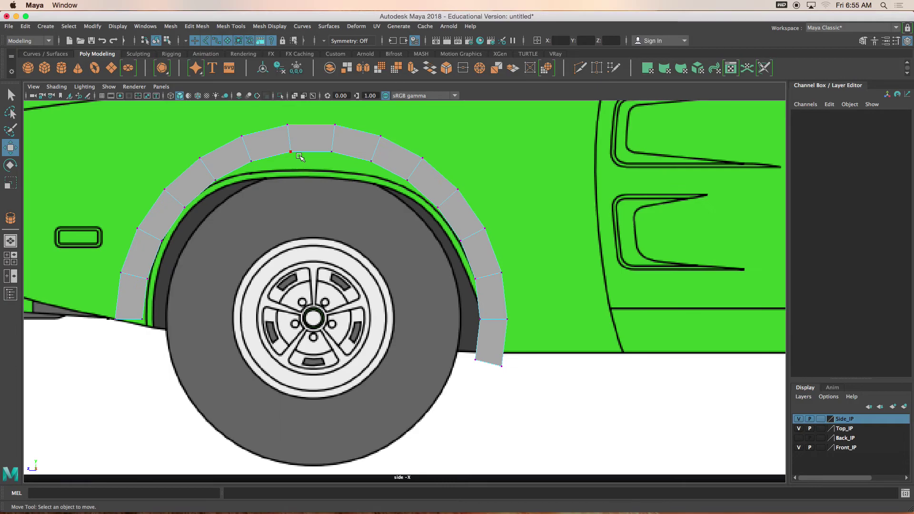
{"action": "left_click_drag", "start_coordinate": [286, 147], "coordinate": [346, 198]}
{"action": "left_click_drag", "start_coordinate": [311, 132], "coordinate": [309, 158]}
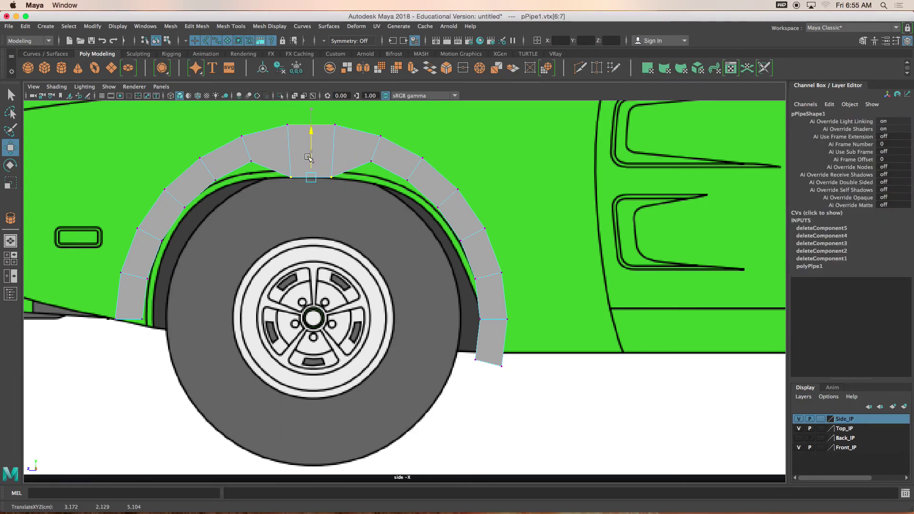
{"action": "left_click", "coordinate": [251, 161]}
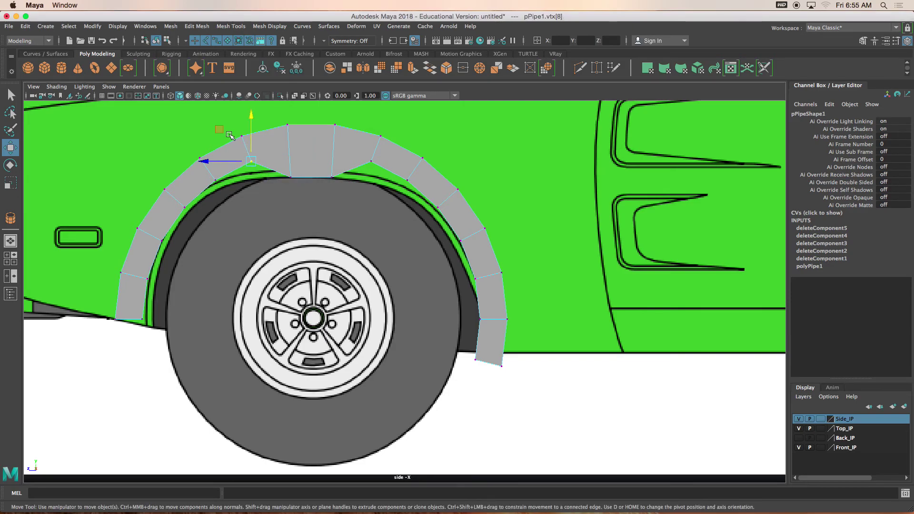
{"action": "middle_click_drag", "start_coordinate": [222, 139], "coordinate": [223, 149]}
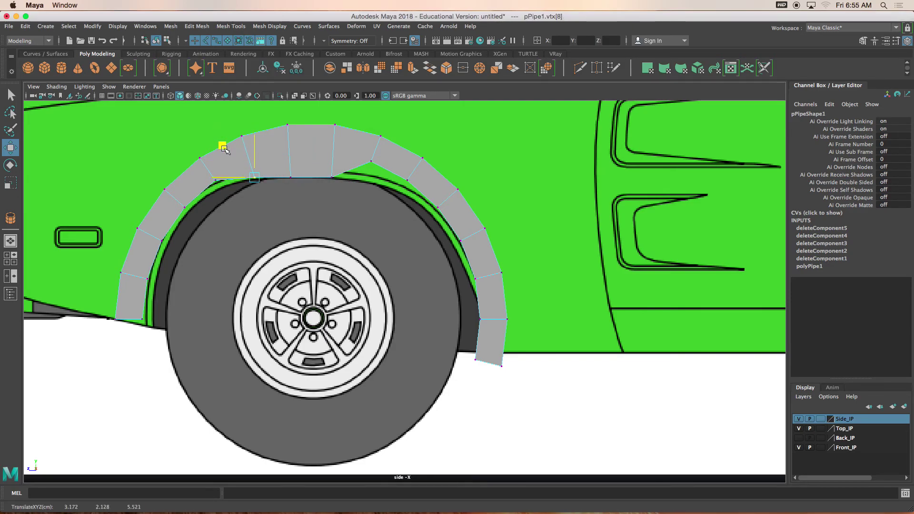
Pull the left-side arch vertices down to hug the wheel opening.
{"action": "left_click", "coordinate": [227, 173]}
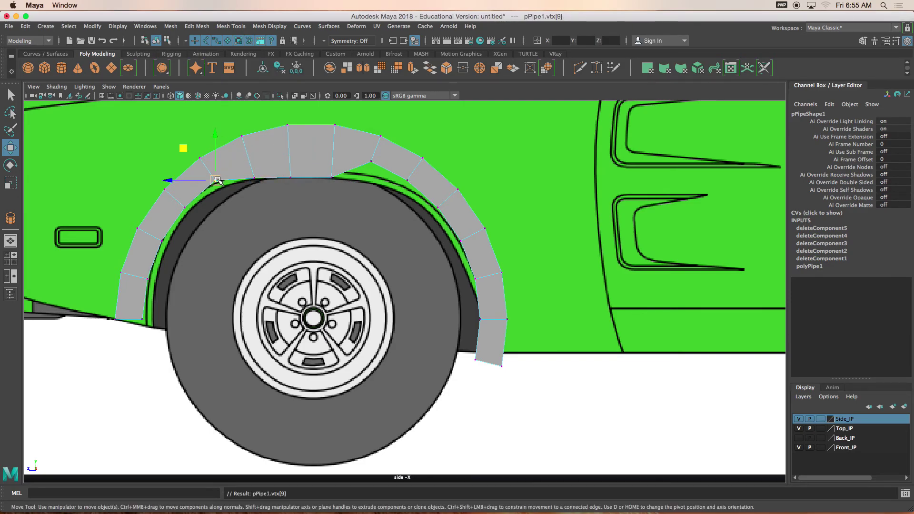
{"action": "middle_click_drag", "start_coordinate": [219, 183], "coordinate": [202, 223]}
{"action": "left_click", "coordinate": [198, 216]}
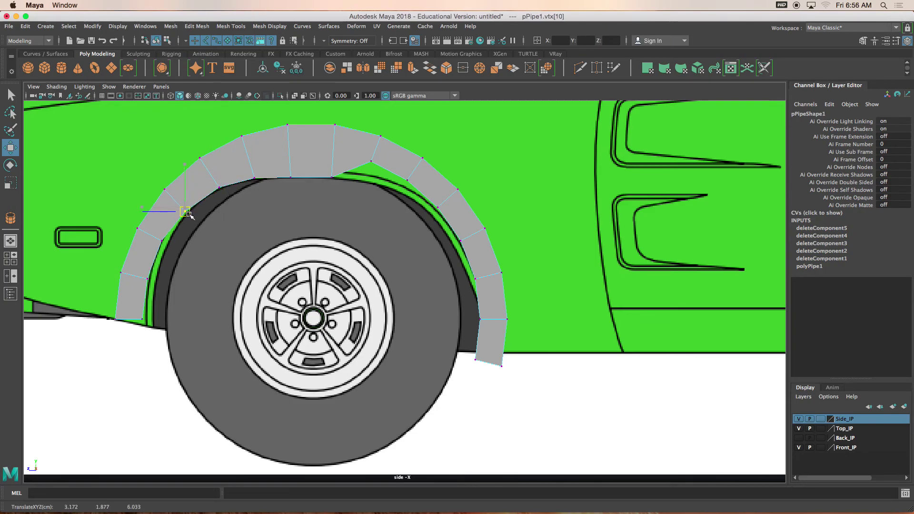
{"action": "left_click", "coordinate": [165, 189]}
{"action": "left_click", "coordinate": [179, 242]}
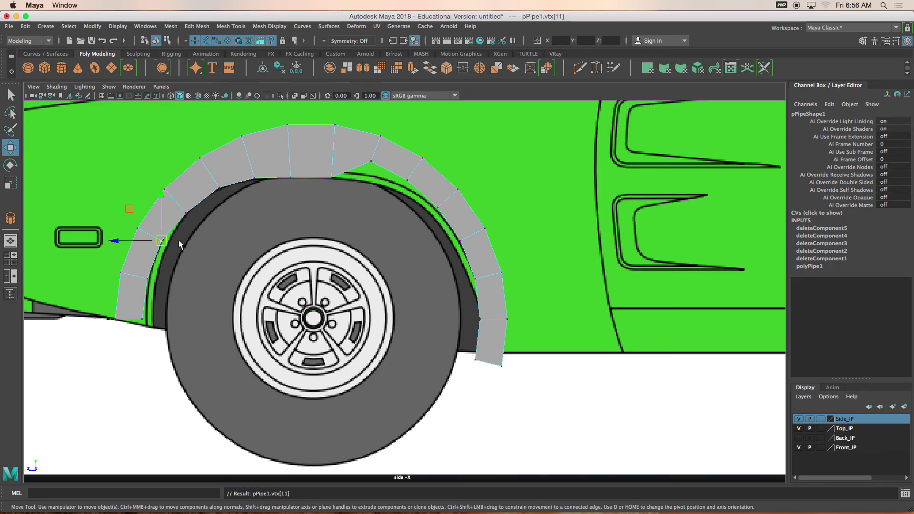
{"action": "left_click_drag", "start_coordinate": [166, 245], "coordinate": [168, 247]}
Move the left end's lower corner vertices down onto the body's lower edge.
{"action": "left_click", "coordinate": [148, 279]}
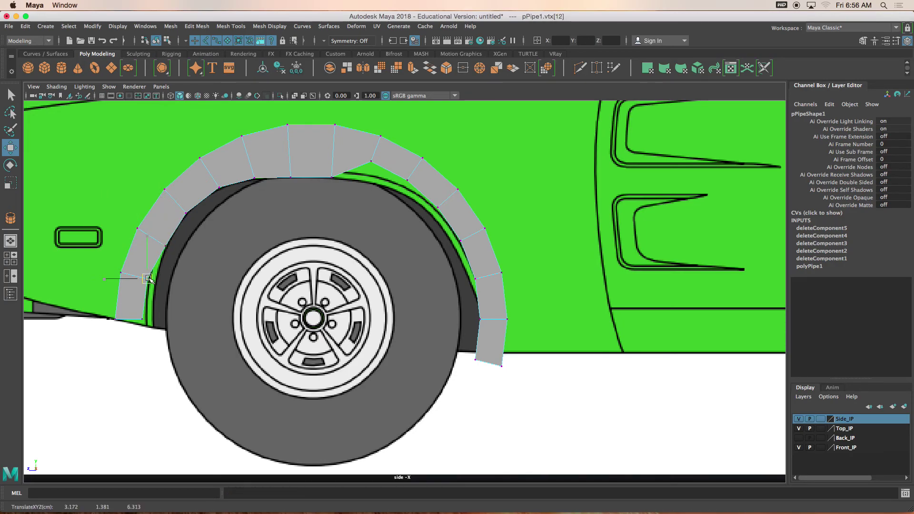
{"action": "left_click_drag", "start_coordinate": [148, 279], "coordinate": [157, 281]}
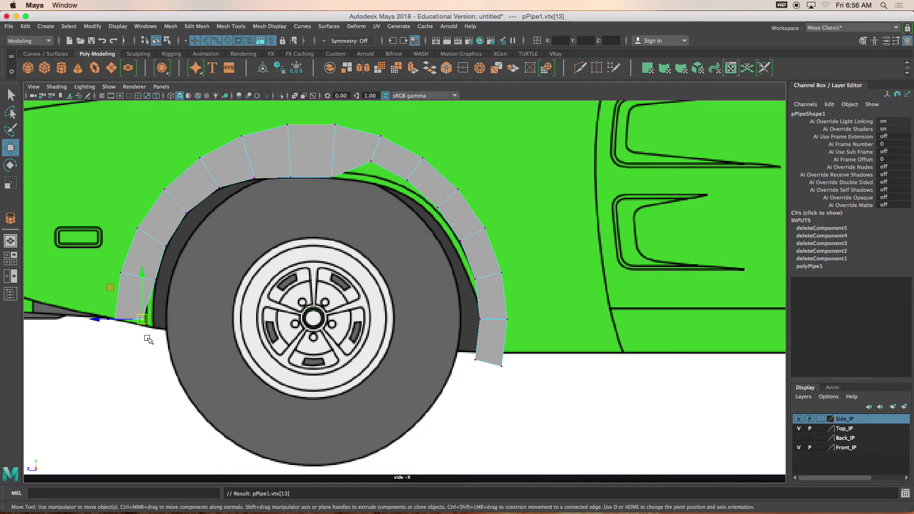
{"action": "left_click", "coordinate": [143, 320]}
{"action": "left_click_drag", "start_coordinate": [143, 319], "coordinate": [155, 329]}
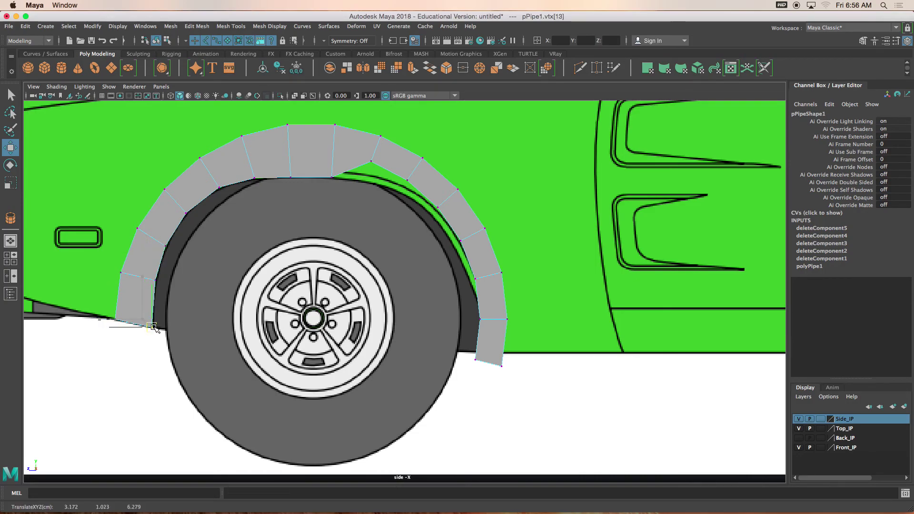
Move the top and upper-right inner vertices onto the wheel-arch edge.
{"action": "left_click", "coordinate": [370, 162]}
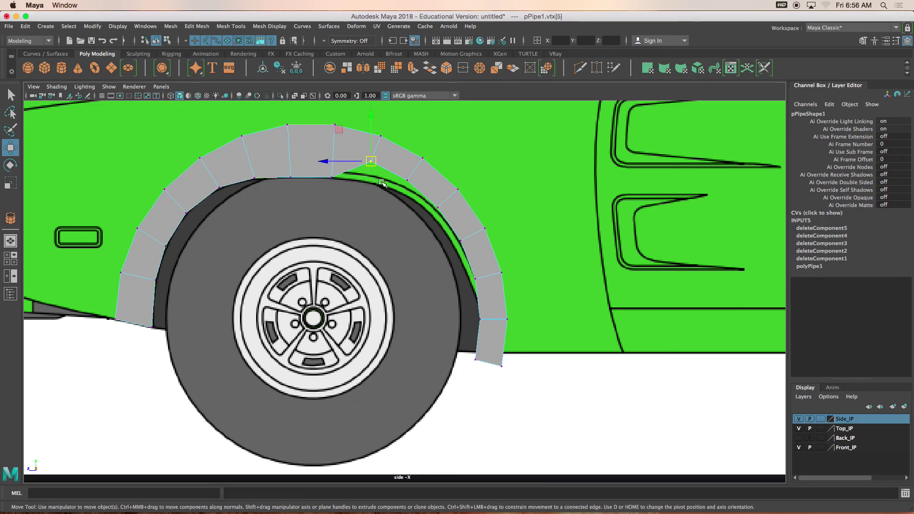
{"action": "left_click_drag", "start_coordinate": [371, 163], "coordinate": [455, 245]}
{"action": "left_click", "coordinate": [407, 180]}
{"action": "left_click", "coordinate": [437, 207]}
{"action": "left_click", "coordinate": [460, 241]}
{"action": "left_click", "coordinate": [475, 279]}
{"action": "left_click_drag", "start_coordinate": [475, 279], "coordinate": [474, 282]}
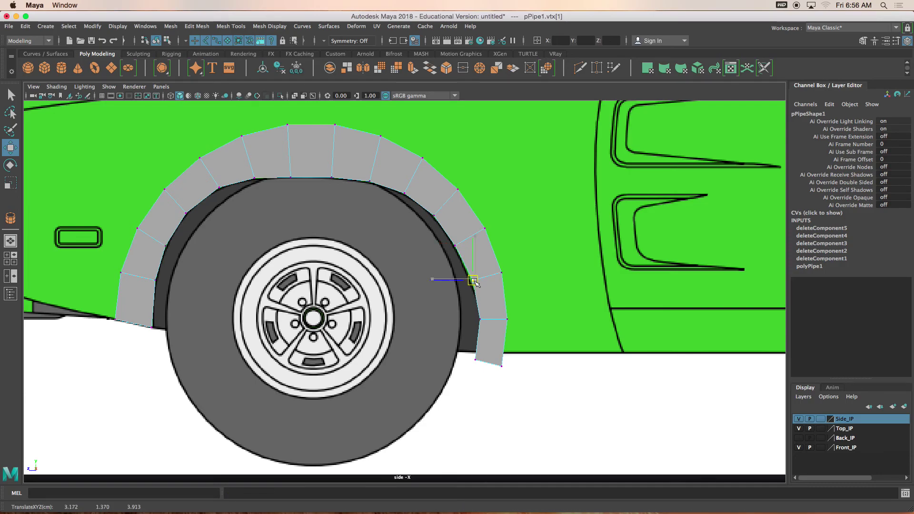
Fit the lower-right inner vertices to the arch, extending the right end to the body's lower line.
{"action": "left_click", "coordinate": [479, 319]}
{"action": "left_click_drag", "start_coordinate": [472, 318], "coordinate": [478, 318]}
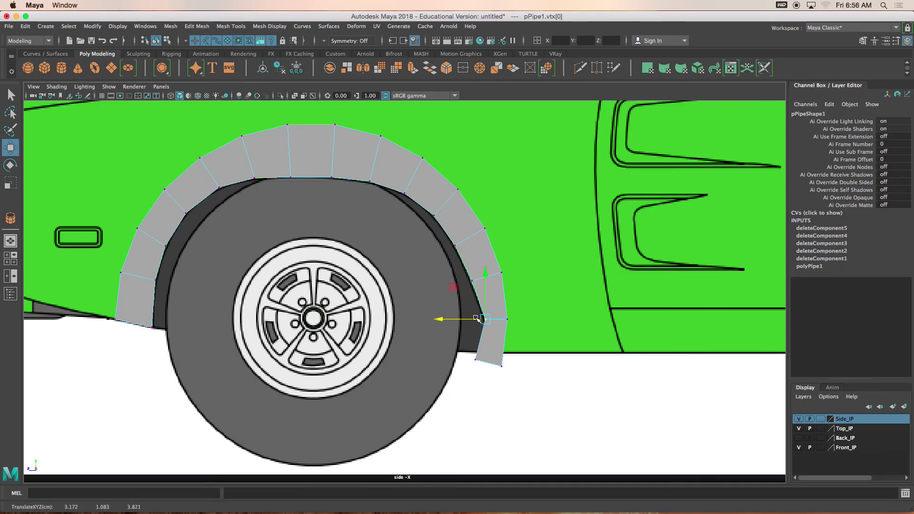
{"action": "left_click", "coordinate": [475, 359]}
{"action": "left_click_drag", "start_coordinate": [475, 359], "coordinate": [508, 354]}
{"action": "left_click", "coordinate": [501, 366]}
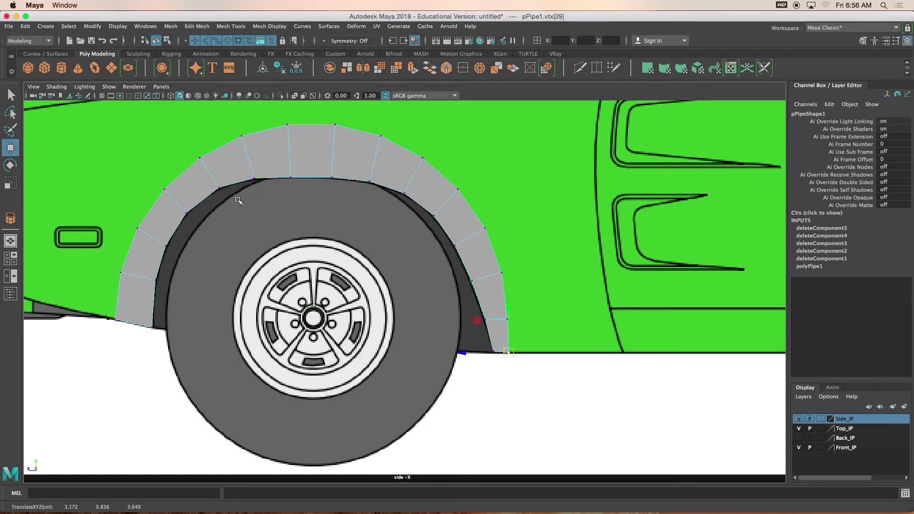
{"action": "middle_click_drag", "start_coordinate": [273, 222], "coordinate": [270, 278], "text": "alt"}
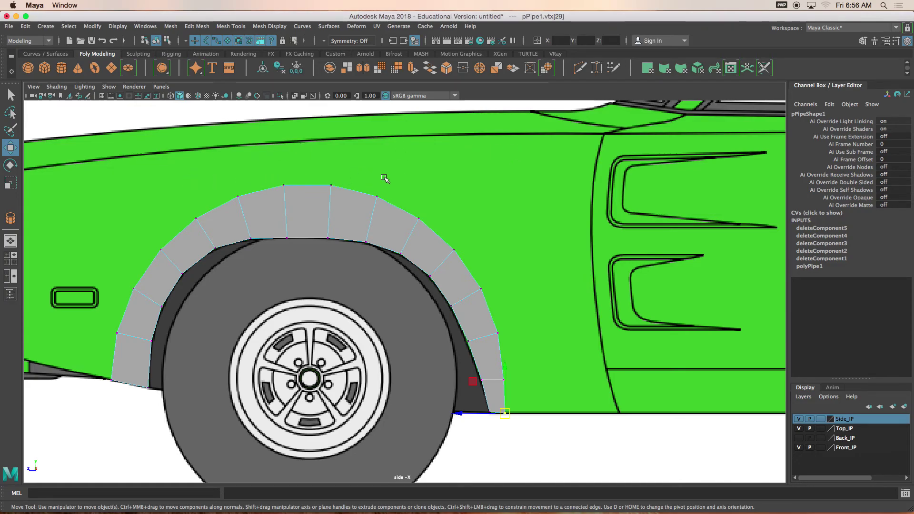
{"action": "middle_click_drag", "start_coordinate": [294, 191], "coordinate": [326, 179], "text": "alt"}
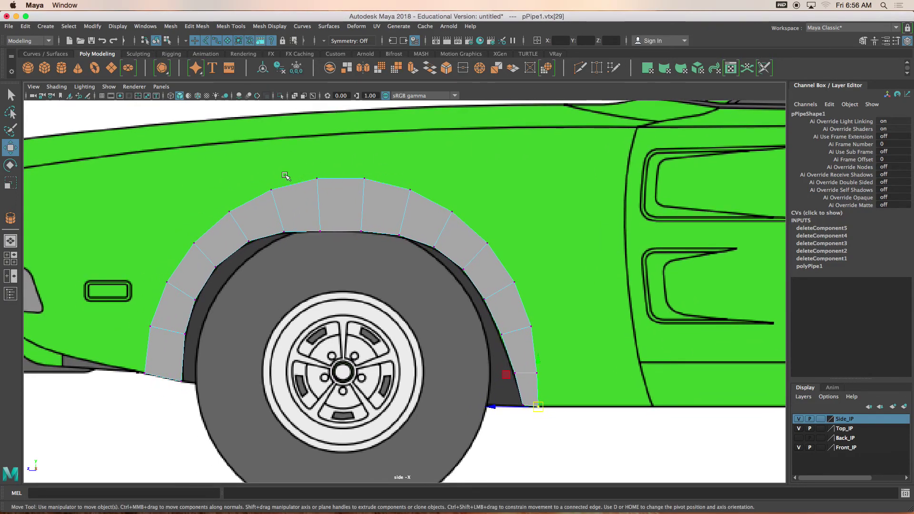
{"action": "left_click_drag", "start_coordinate": [314, 169], "coordinate": [344, 128]}
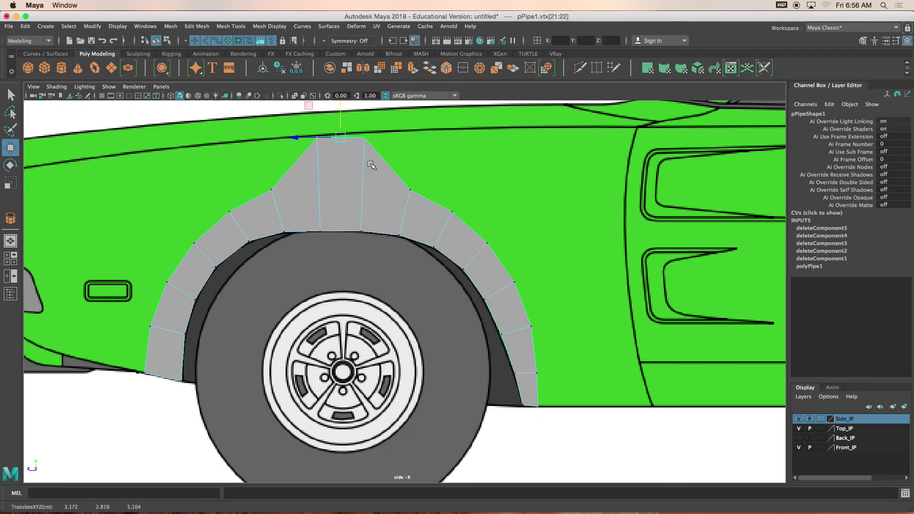
{"action": "key", "text": "ctrl+z"}
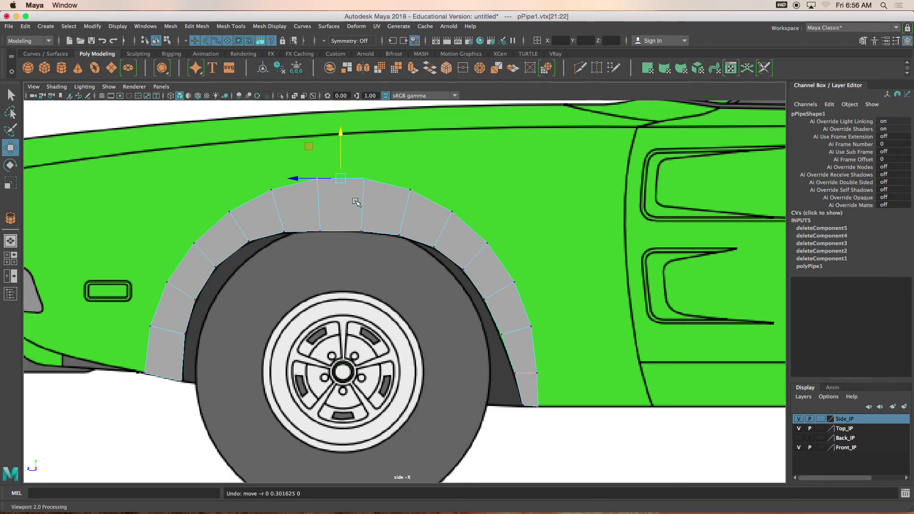
{"action": "right_click_drag", "start_coordinate": [355, 201], "coordinate": [354, 180]}
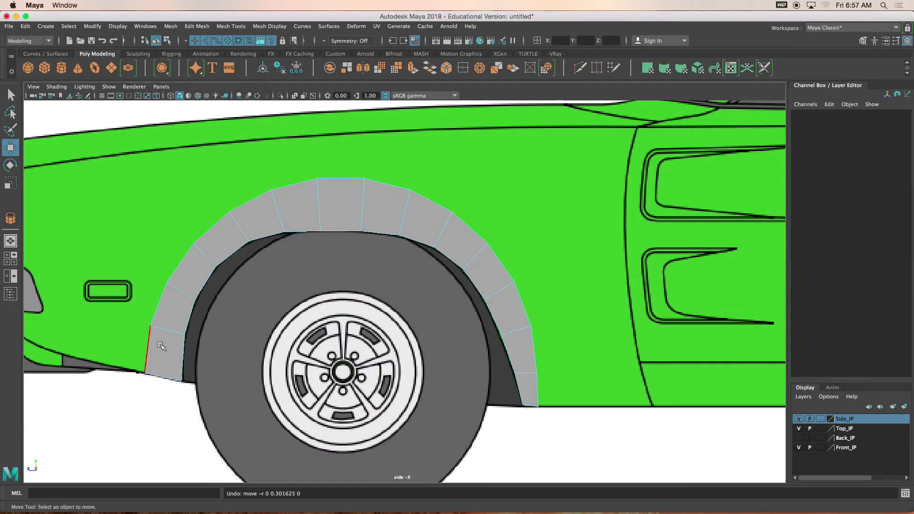
{"action": "left_click", "coordinate": [157, 348]}
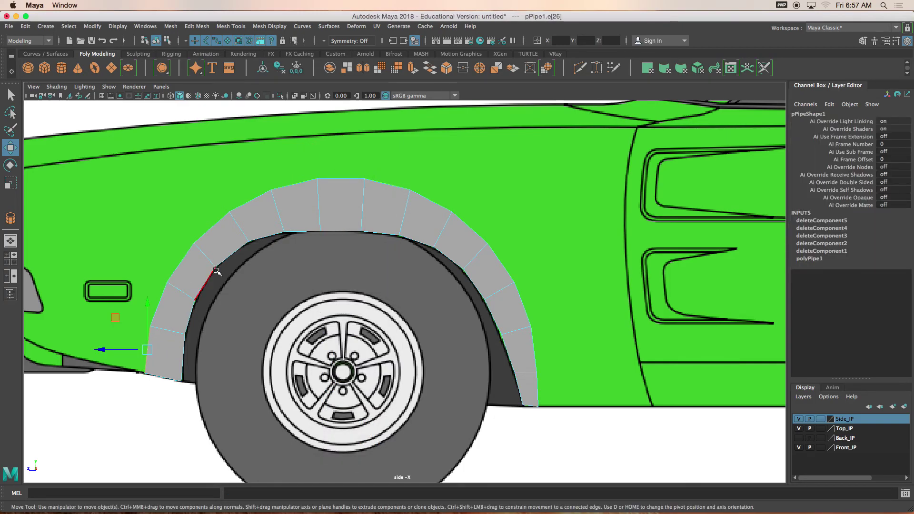
{"action": "double_click", "coordinate": [541, 386], "text": "shift"}
{"action": "middle_click_drag", "start_coordinate": [310, 259], "coordinate": [284, 194]}
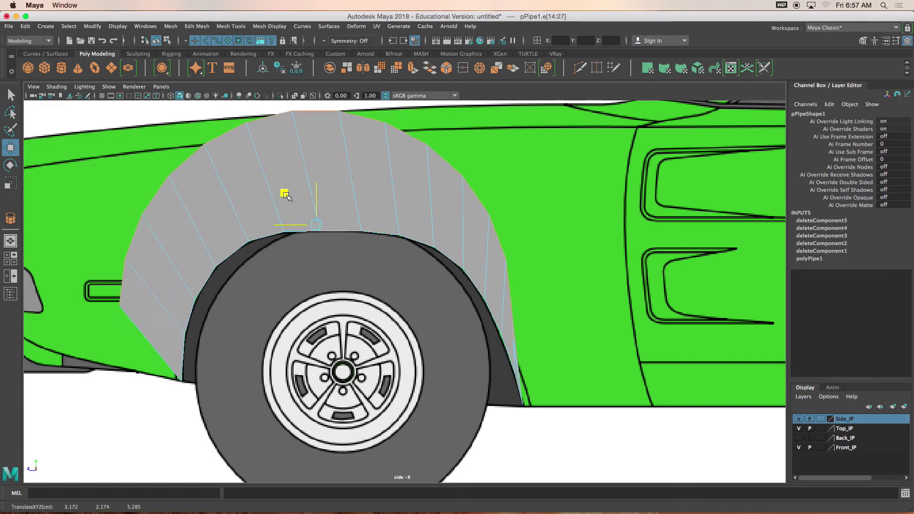
{"action": "key", "text": "ctrl+z"}
{"action": "key", "text": "ctrl+z"}
{"action": "key", "text": "ctrl+z"}
{"action": "key", "text": "ctrl+z"}
{"action": "key", "text": "ctrl+z"}
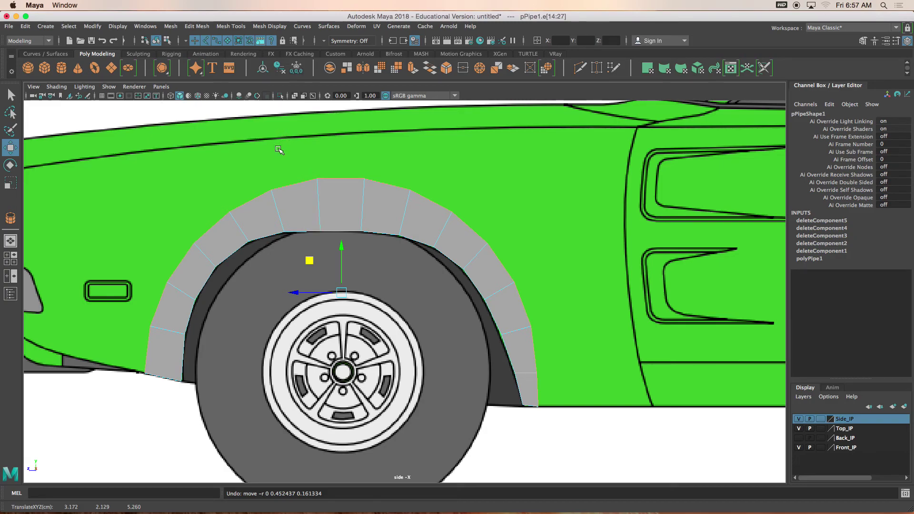
Activate Mesh Tools > Slide Edge for the wheel-arch pipe's edges.
{"action": "right_click", "coordinate": [290, 160], "text": "shift"}
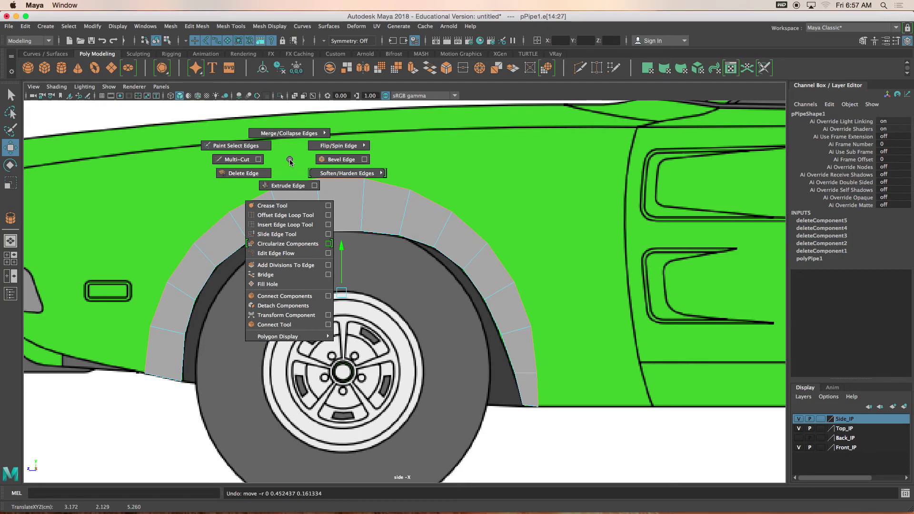
{"action": "left_click", "coordinate": [290, 161]}
{"action": "right_click", "coordinate": [290, 161], "text": "shift"}
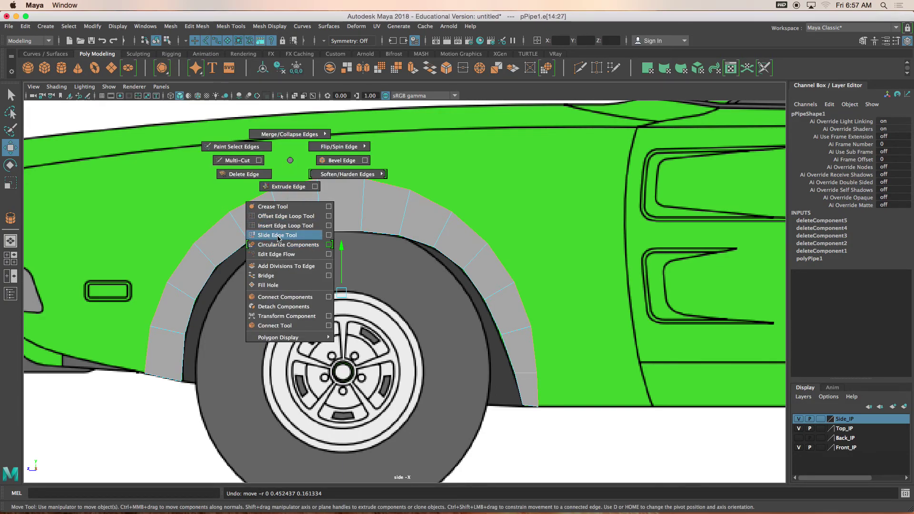
{"action": "left_click", "coordinate": [290, 161]}
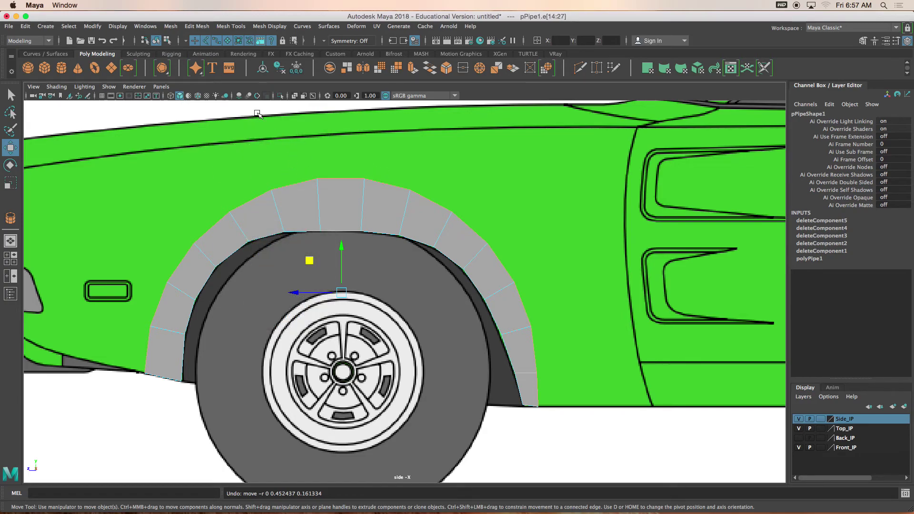
{"action": "left_click", "coordinate": [197, 27]}
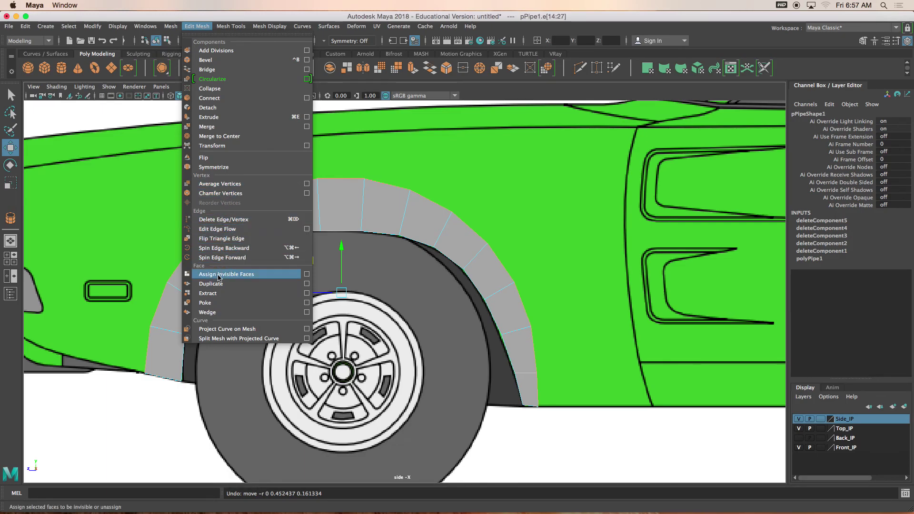
{"action": "mouse_move", "coordinate": [172, 27]}
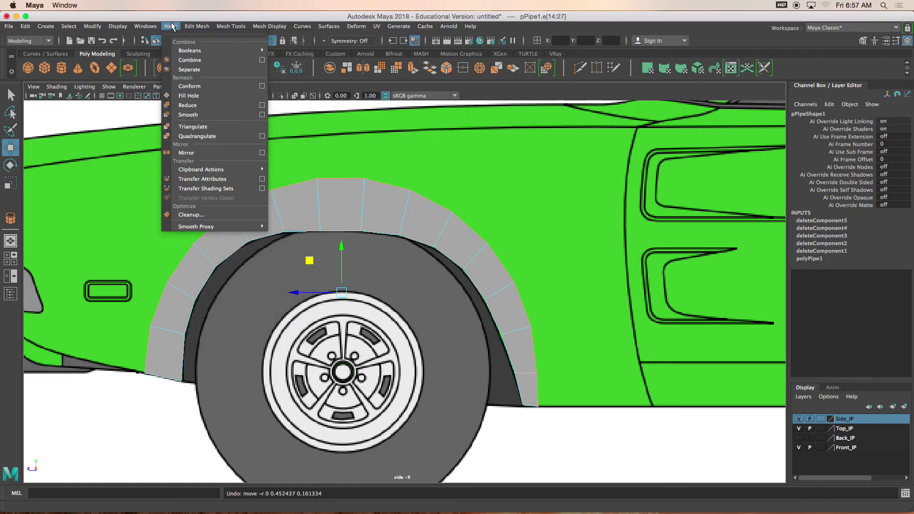
{"action": "mouse_move", "coordinate": [225, 29]}
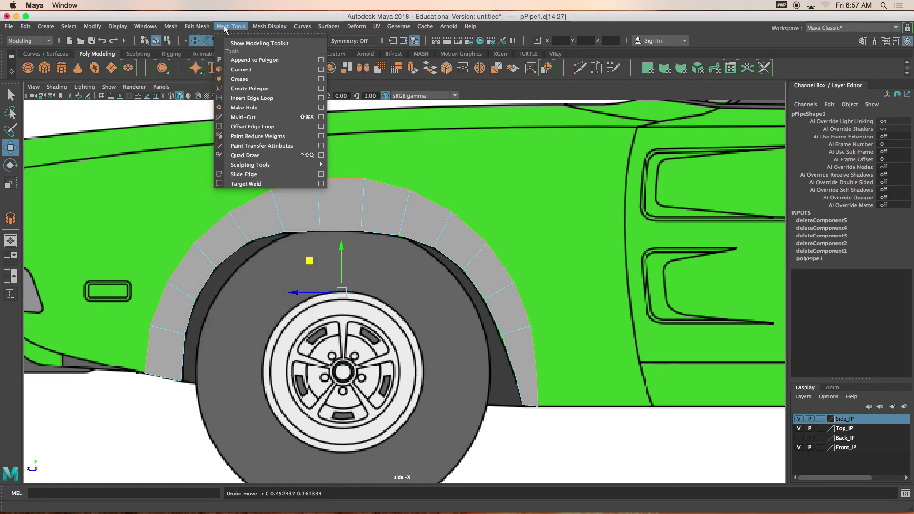
{"action": "left_click", "coordinate": [242, 175]}
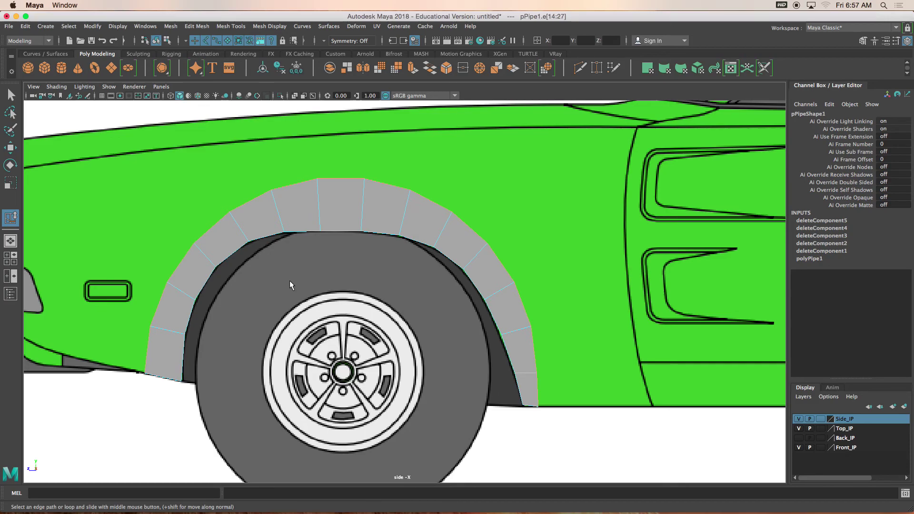
Slide the outer edge loop inward, then place the lower-left corner vertex on the body line.
{"action": "middle_click_drag", "start_coordinate": [289, 284], "coordinate": [257, 292], "text": "shift"}
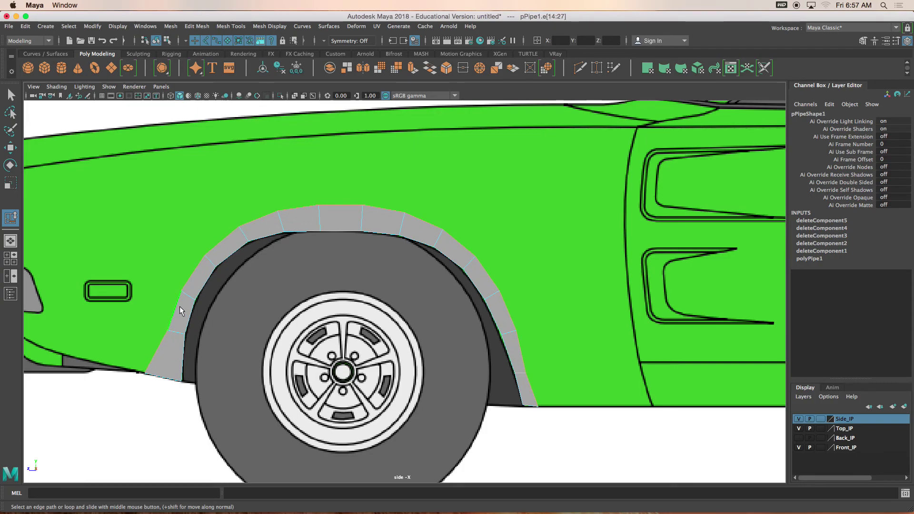
{"action": "right_click_drag", "start_coordinate": [179, 245], "coordinate": [142, 243]}
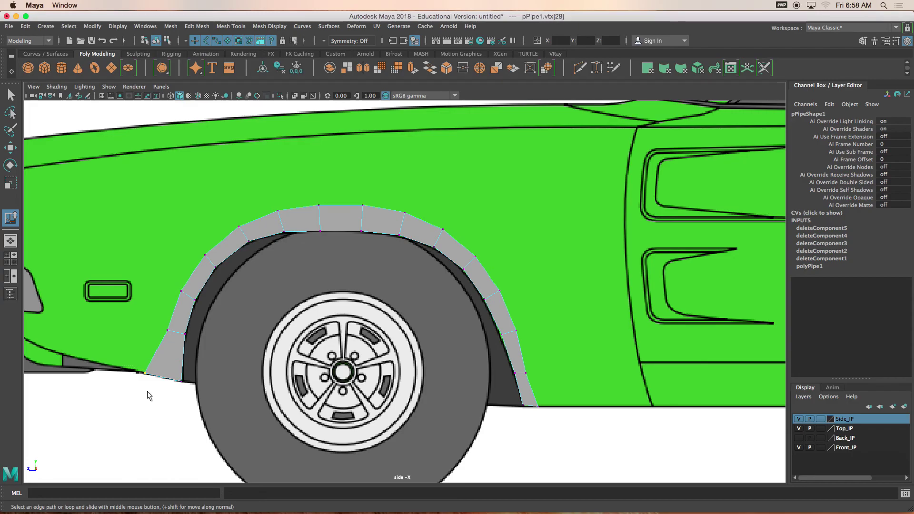
{"action": "key", "text": "w"}
{"action": "left_click_drag", "start_coordinate": [145, 373], "coordinate": [160, 377]}
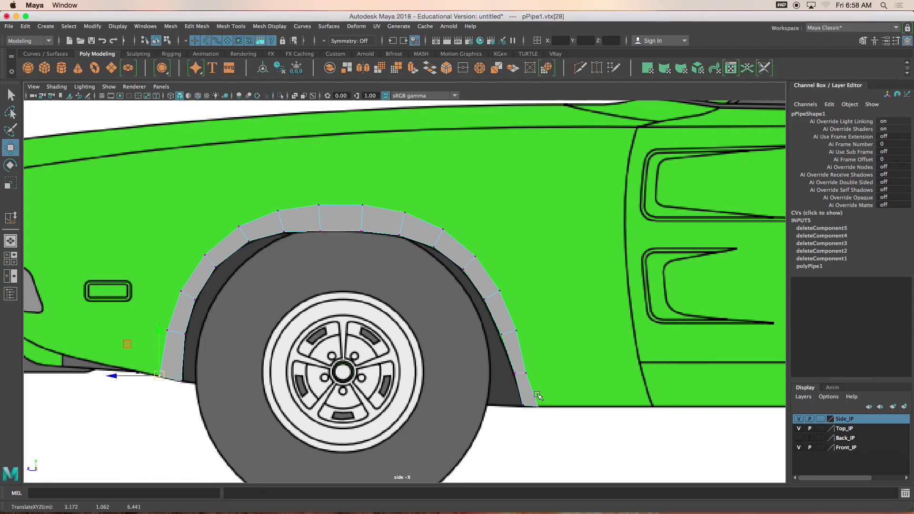
Adjust the arch's lower-right corner and right-side vertices slightly to the right.
{"action": "left_click_drag", "start_coordinate": [535, 392], "coordinate": [547, 412]}
{"action": "left_click", "coordinate": [525, 372]}
{"action": "scroll", "coordinate": [521, 370], "scroll_direction": "up", "scroll_amount": 2}
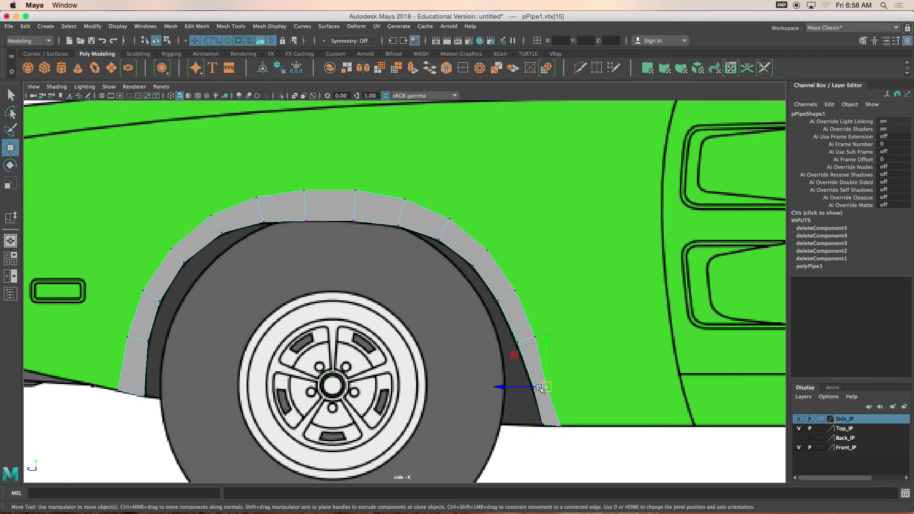
{"action": "left_click_drag", "start_coordinate": [522, 368], "coordinate": [524, 367]}
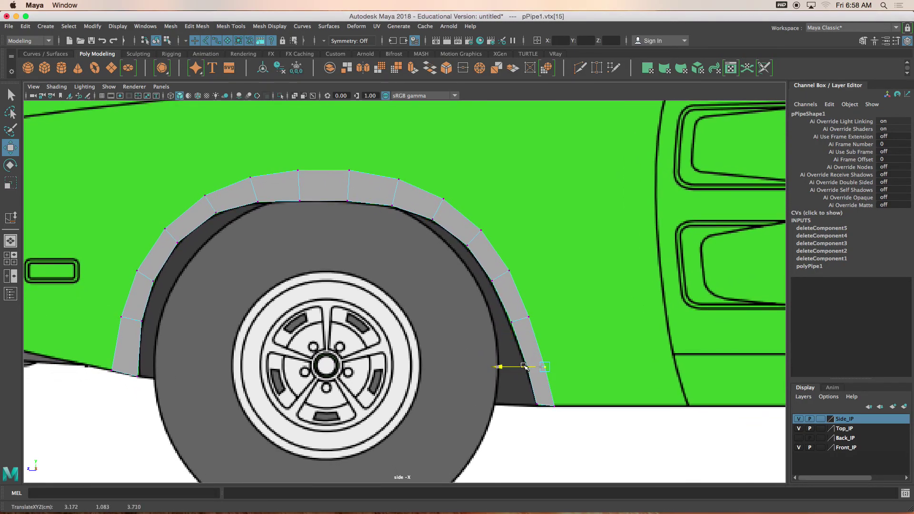
Lower the vertices along the top of the arch slightly, then return to Object Mode.
{"action": "left_click_drag", "start_coordinate": [282, 148], "coordinate": [367, 185]}
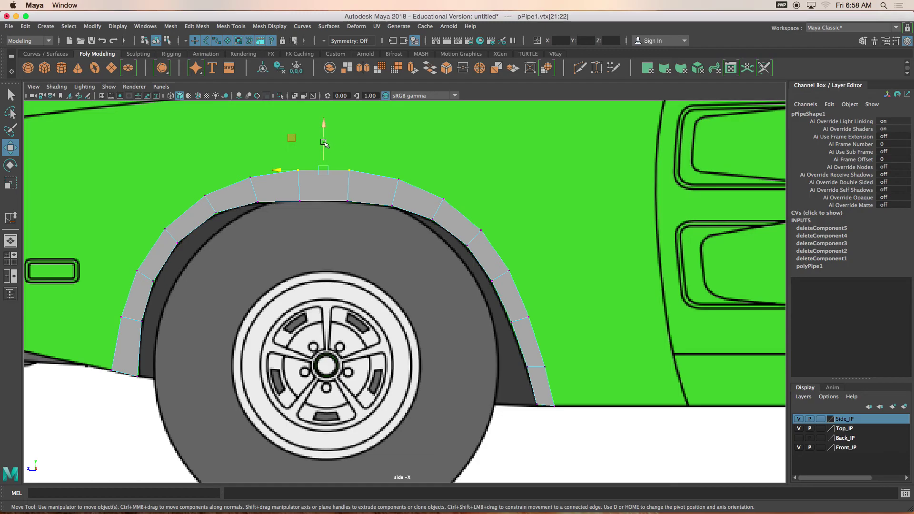
{"action": "left_click_drag", "start_coordinate": [324, 142], "coordinate": [323, 144]}
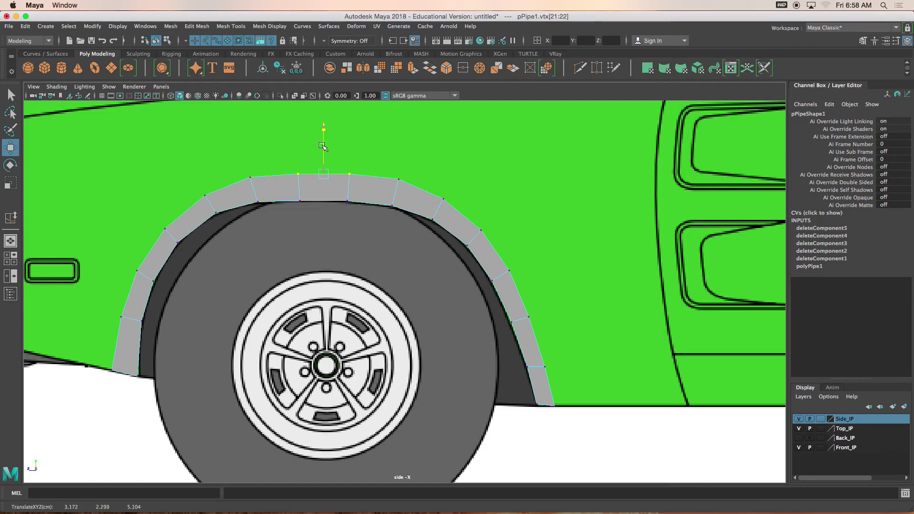
{"action": "left_click_drag", "start_coordinate": [223, 146], "coordinate": [408, 193]}
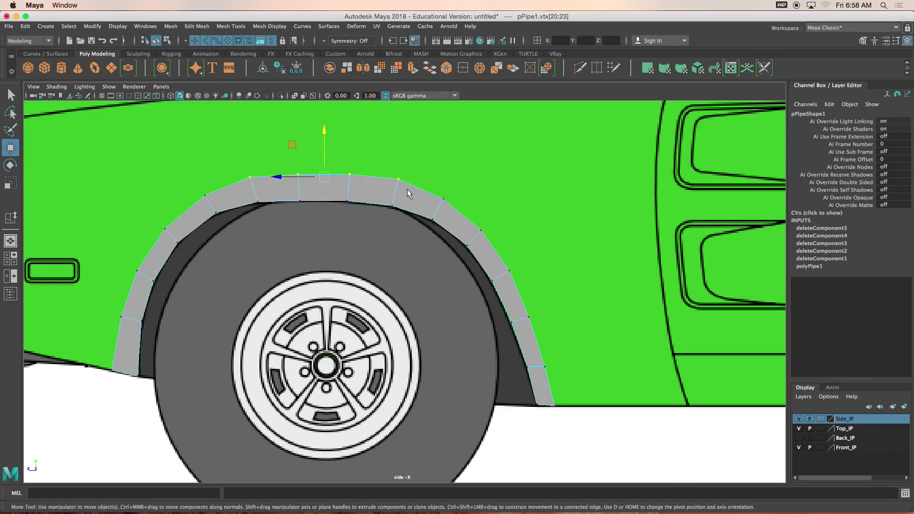
{"action": "left_click_drag", "start_coordinate": [322, 138], "coordinate": [328, 153]}
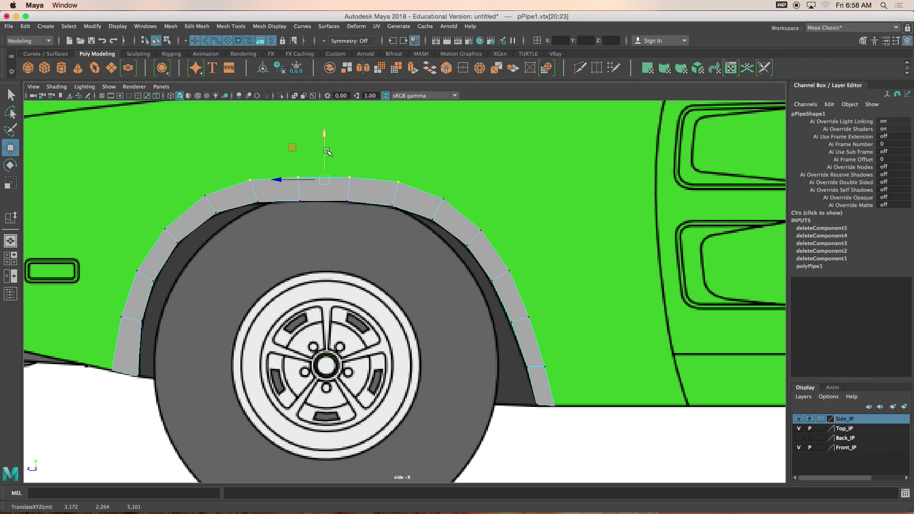
{"action": "right_click_drag", "start_coordinate": [389, 197], "coordinate": [432, 181]}
Maximize the top view and zoom in on the wheel-arch pipe.
{"action": "scroll", "coordinate": [388, 244], "scroll_direction": "down", "scroll_amount": 5}
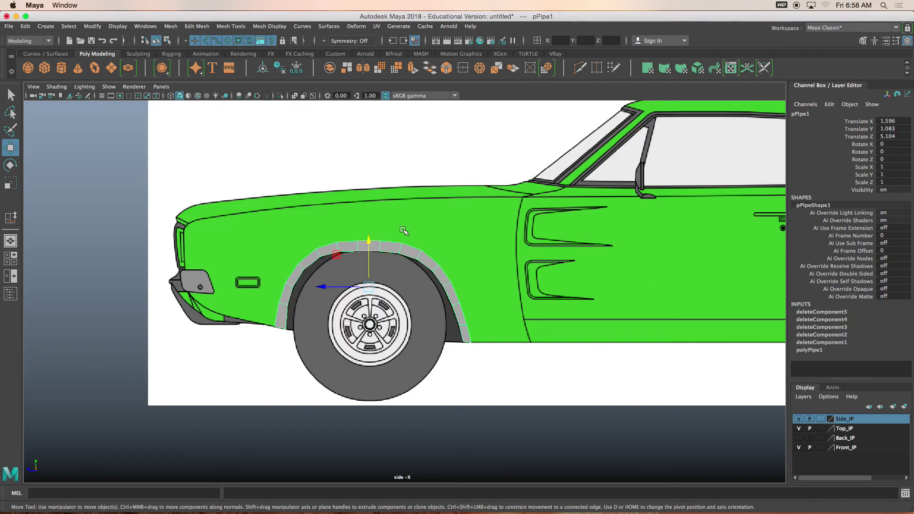
{"action": "scroll", "coordinate": [389, 244], "scroll_direction": "up", "scroll_amount": 3}
{"action": "scroll", "coordinate": [388, 244], "scroll_direction": "down", "scroll_amount": 2}
{"action": "key", "text": "space"}
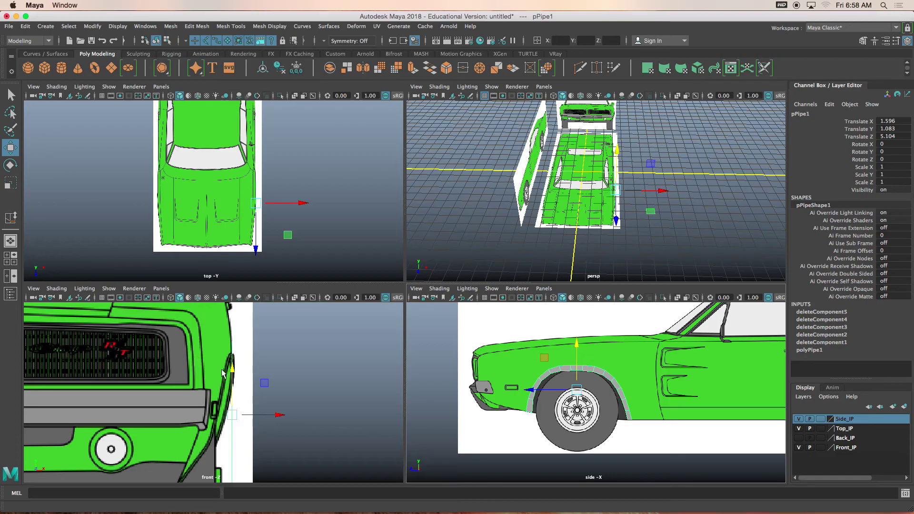
{"action": "key", "text": "space"}
{"action": "key", "text": "space"}
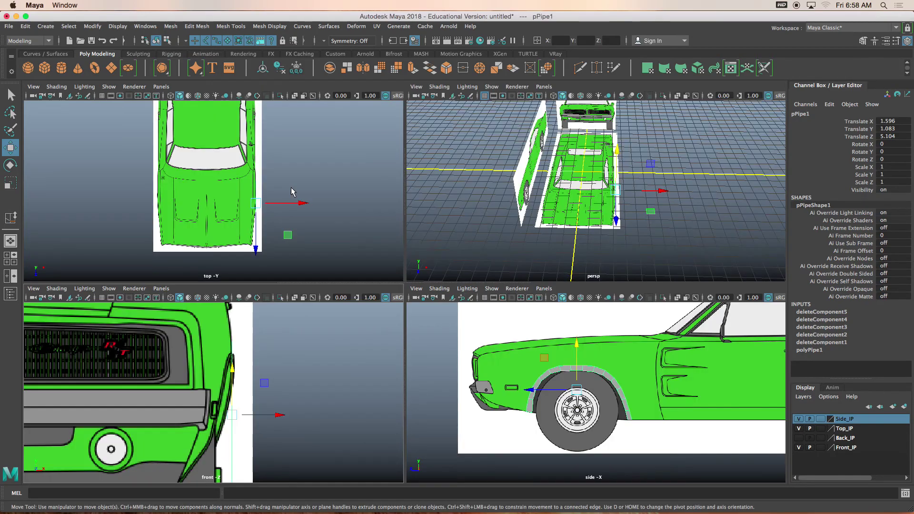
{"action": "key", "text": "space"}
{"action": "scroll", "coordinate": [393, 299], "scroll_direction": "up", "scroll_amount": 3}
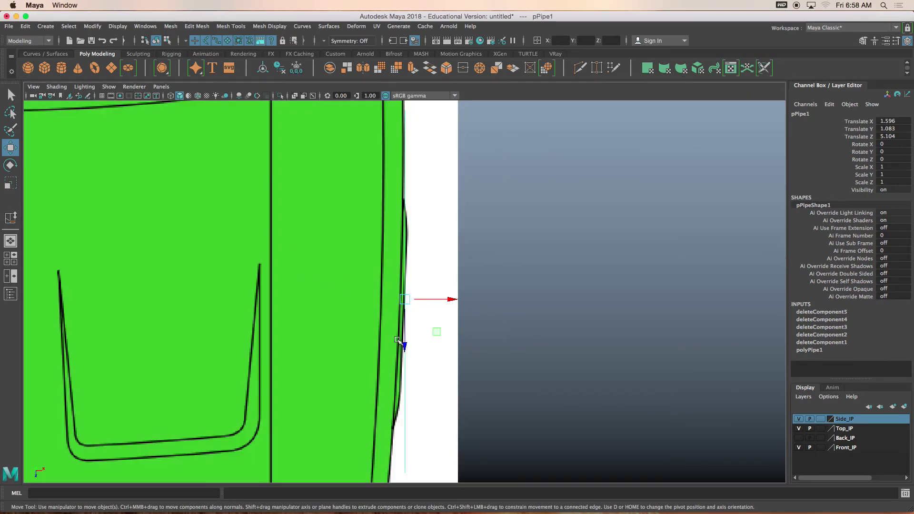
{"action": "scroll", "coordinate": [413, 336], "scroll_direction": "up", "scroll_amount": 5}
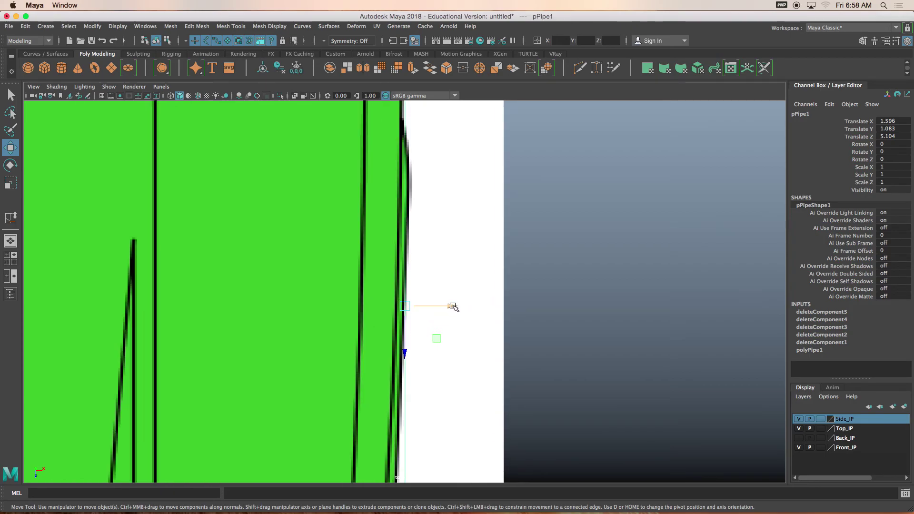
Slide the pipe inward along X to Translate X 1.563, back in the four-view layout.
{"action": "left_click", "coordinate": [452, 306]}
{"action": "left_click_drag", "start_coordinate": [452, 305], "coordinate": [444, 305]}
{"action": "key", "text": "space"}
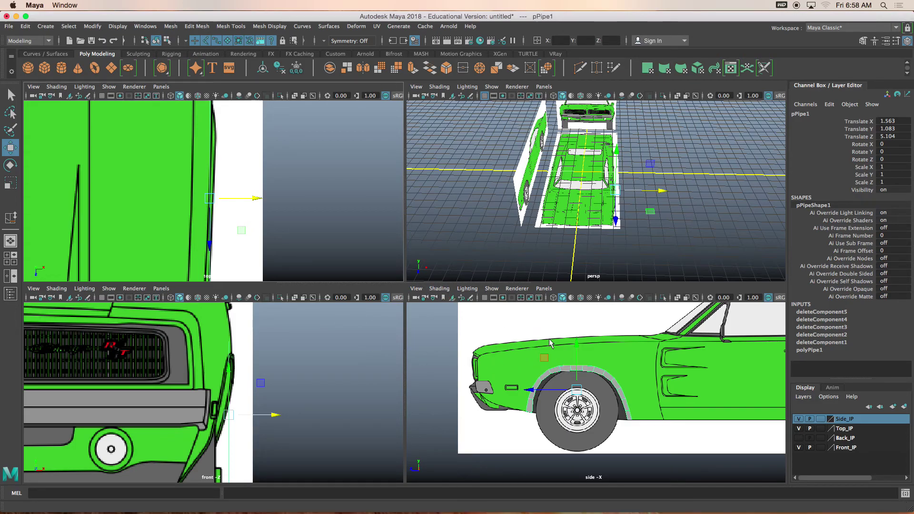
{"action": "scroll", "coordinate": [557, 371], "scroll_direction": "up", "scroll_amount": 5}
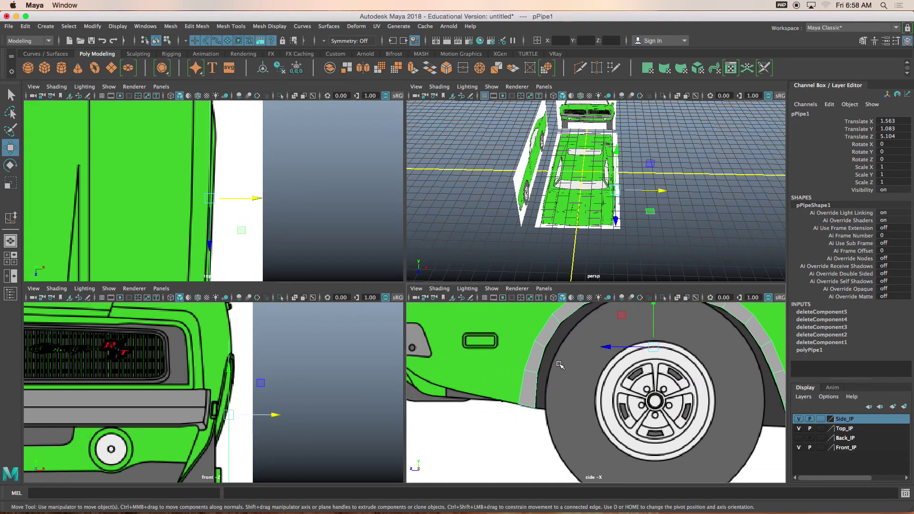
Pan the front and side views onto the pipe and enlarge the lower panes.
{"action": "middle_click_drag", "start_coordinate": [223, 475], "coordinate": [249, 403], "text": "alt"}
{"action": "middle_click_drag", "start_coordinate": [479, 405], "coordinate": [468, 421], "text": "alt"}
{"action": "middle_click_drag", "start_coordinate": [277, 385], "coordinate": [281, 395], "text": "alt"}
{"action": "left_click_drag", "start_coordinate": [406, 282], "coordinate": [408, 193]}
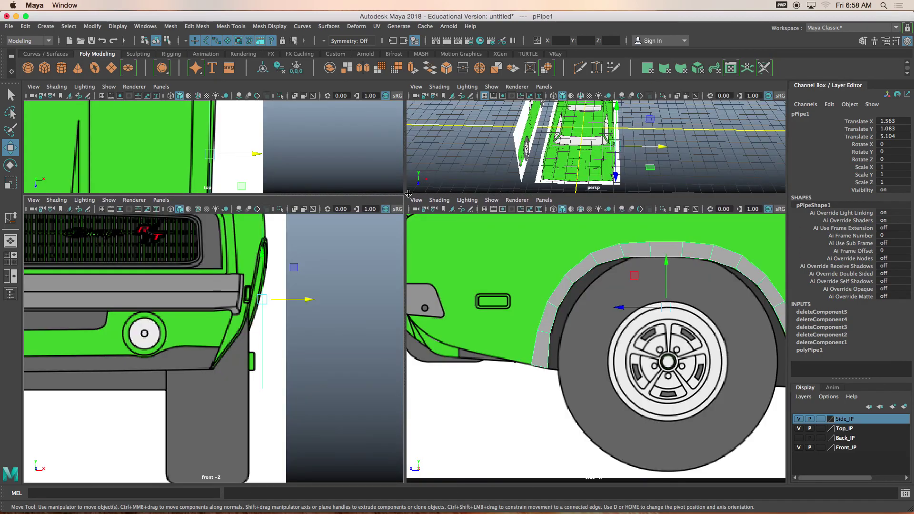
Switch the pipe to Vertex mode and pull its lower front-end vertices inward along X.
{"action": "right_click_drag", "start_coordinate": [546, 326], "coordinate": [507, 257]}
{"action": "left_click_drag", "start_coordinate": [523, 354], "coordinate": [548, 374]}
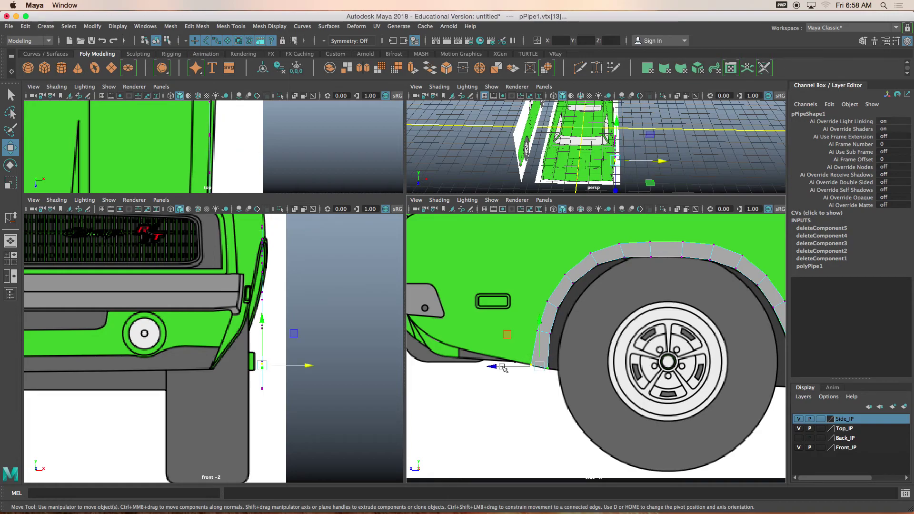
{"action": "scroll", "coordinate": [381, 380], "scroll_direction": "up", "scroll_amount": 3}
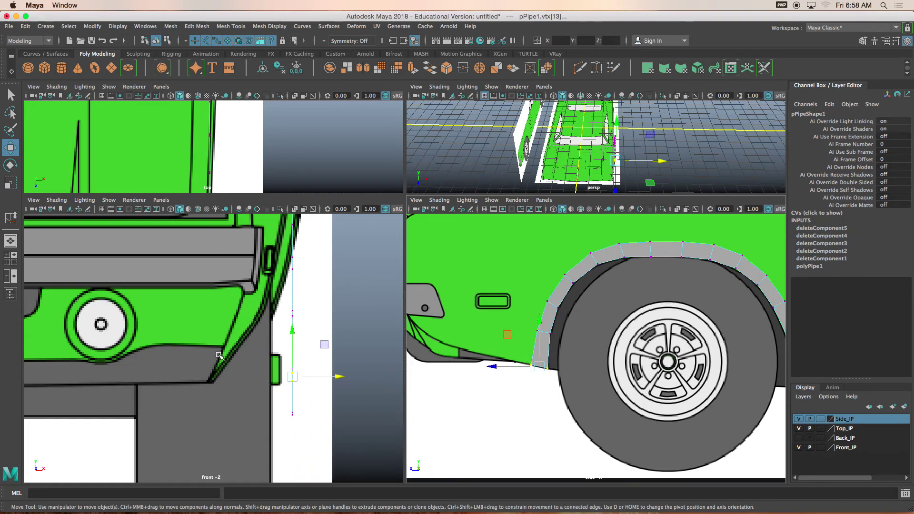
{"action": "left_click_drag", "start_coordinate": [339, 376], "coordinate": [282, 380]}
{"action": "scroll", "coordinate": [235, 383], "scroll_direction": "up", "scroll_amount": 5}
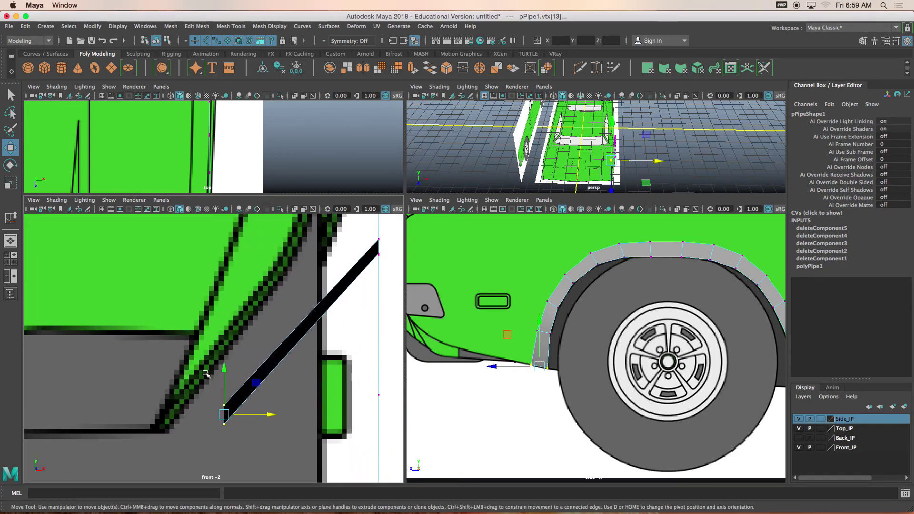
{"action": "left_click", "coordinate": [88, 209]}
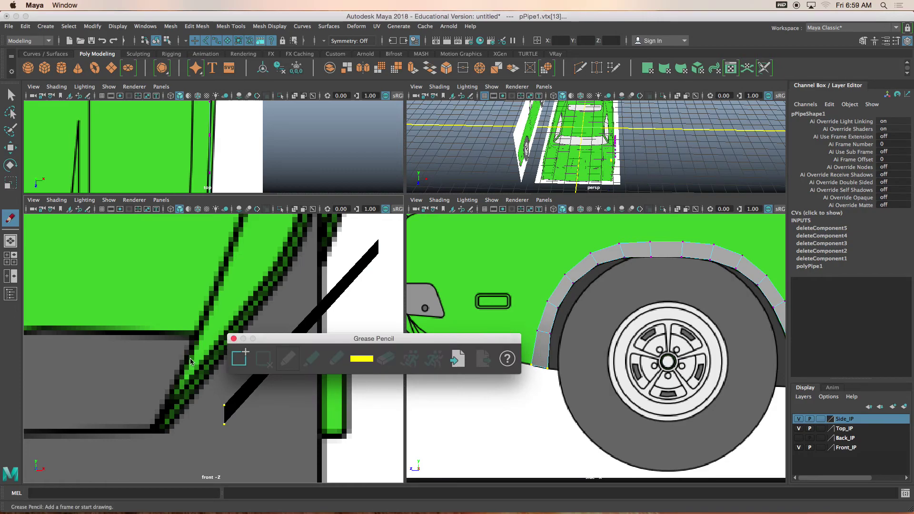
{"action": "left_click", "coordinate": [189, 388]}
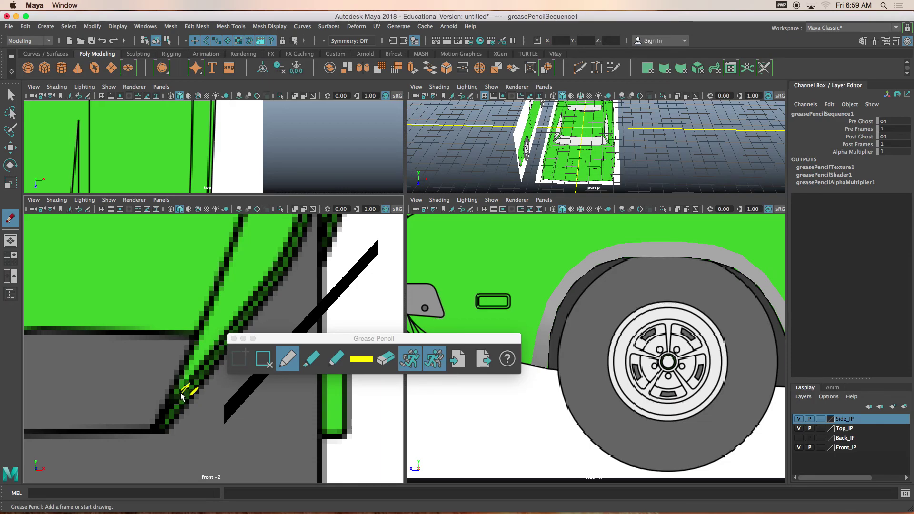
{"action": "left_click", "coordinate": [264, 358]}
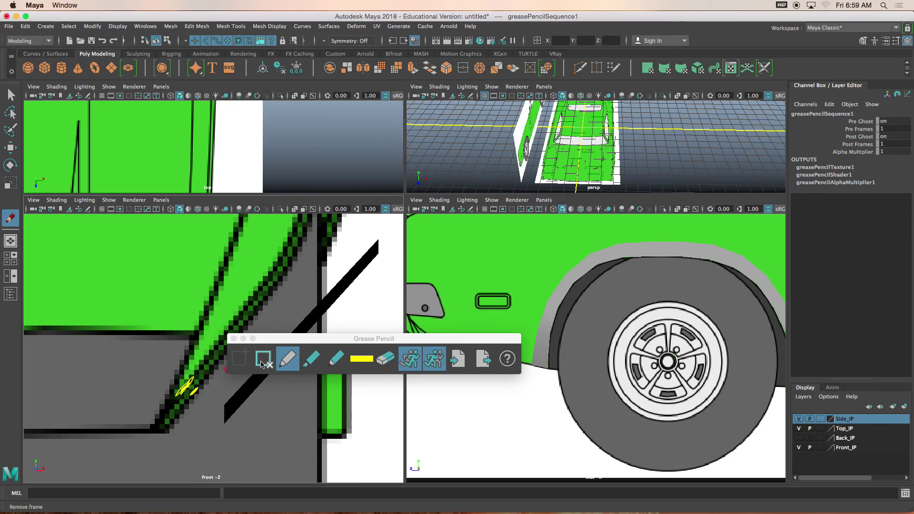
{"action": "key", "text": "w"}
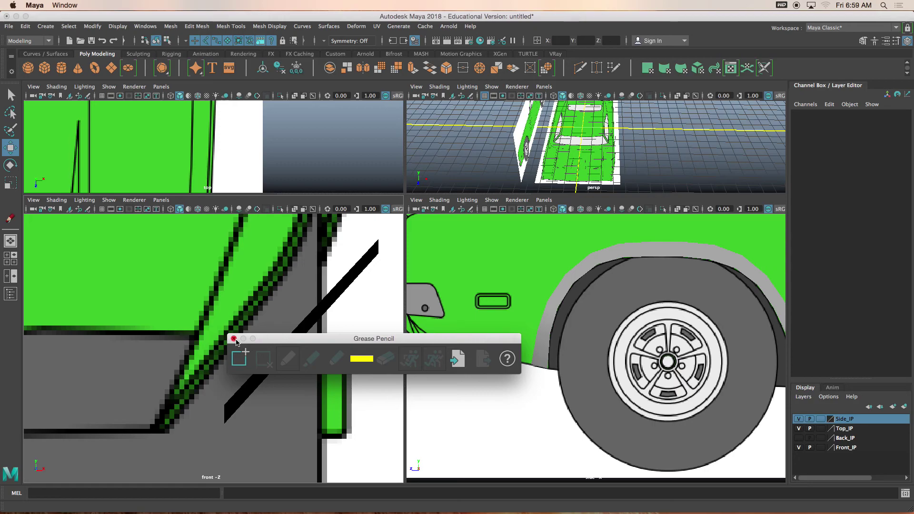
{"action": "left_click", "coordinate": [233, 338]}
{"action": "left_click", "coordinate": [549, 335]}
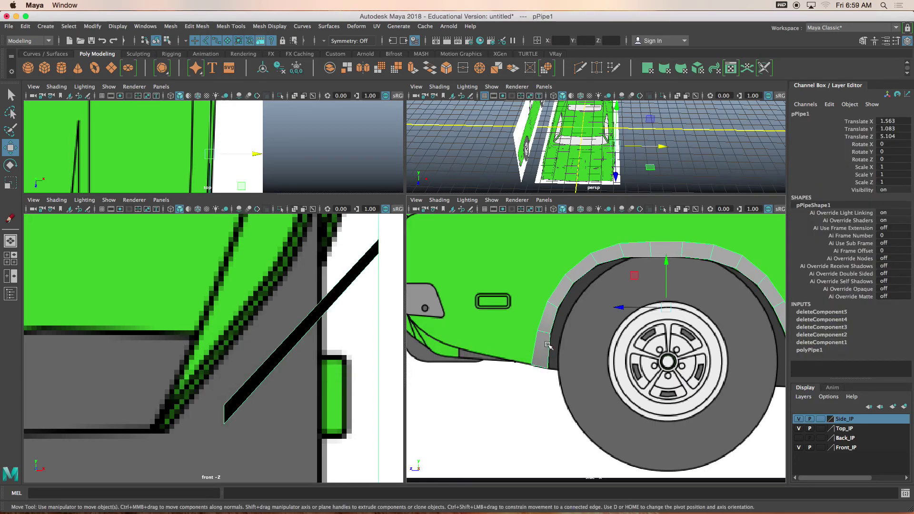
Push the pipe's bottom end vertex and vertex 12 inward along X to hug the body.
{"action": "key", "text": "F9"}
{"action": "left_click_drag", "start_coordinate": [538, 367], "coordinate": [537, 367]}
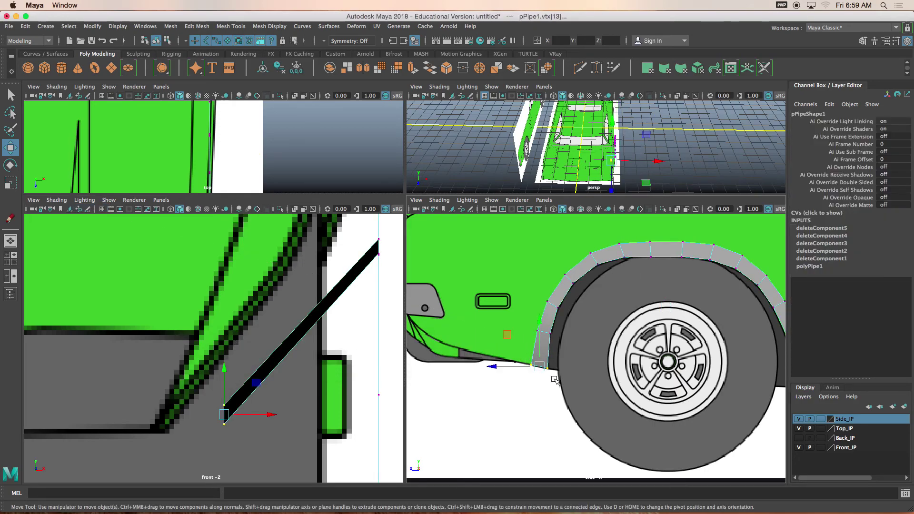
{"action": "left_click_drag", "start_coordinate": [269, 415], "coordinate": [210, 410]}
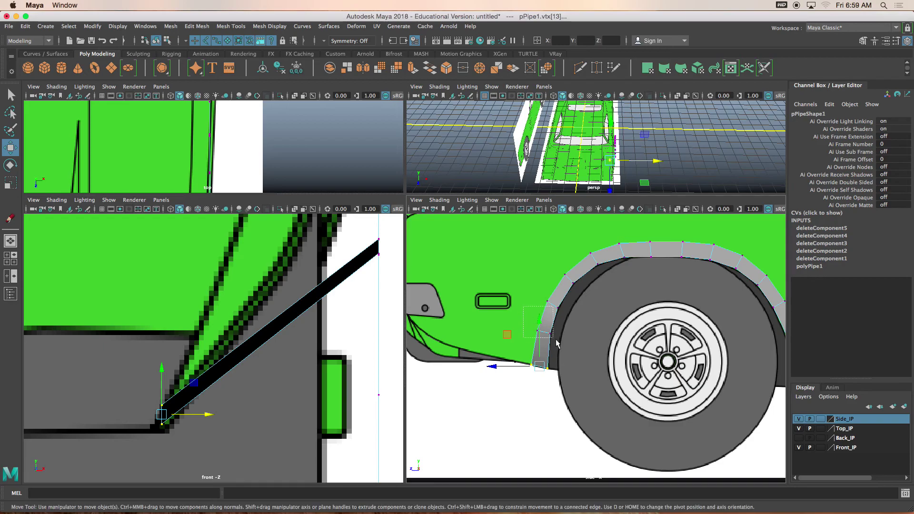
{"action": "left_click_drag", "start_coordinate": [531, 309], "coordinate": [563, 345]}
{"action": "left_click", "coordinate": [538, 330]}
{"action": "middle_click_drag", "start_coordinate": [295, 314], "coordinate": [243, 347], "text": "alt"}
{"action": "left_click_drag", "start_coordinate": [381, 272], "coordinate": [289, 272]}
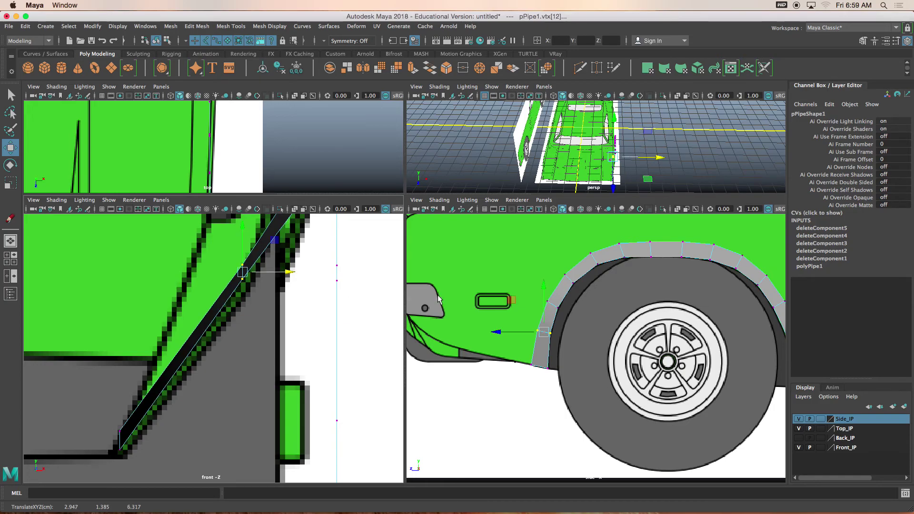
Push vertices 11 and 10 inward along X to meet the body.
{"action": "left_click_drag", "start_coordinate": [565, 312], "coordinate": [549, 303]}
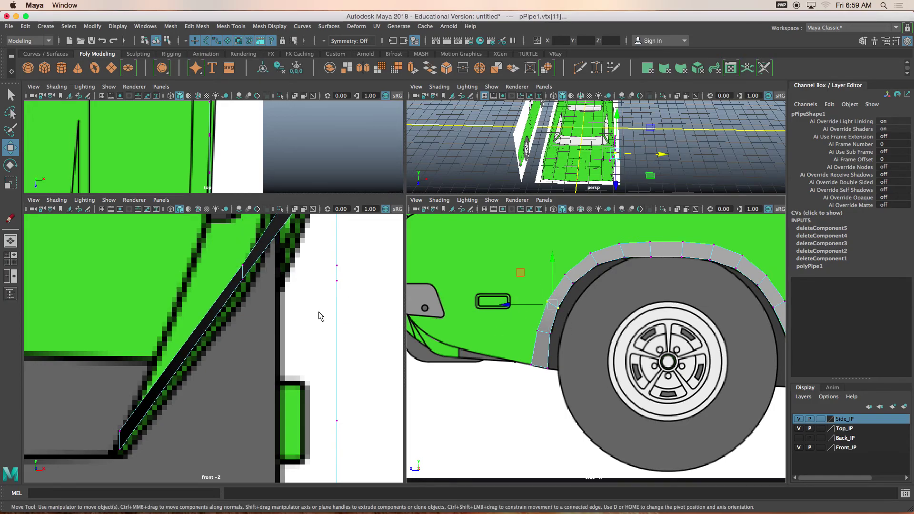
{"action": "middle_click_drag", "start_coordinate": [321, 317], "coordinate": [255, 417], "text": "alt"}
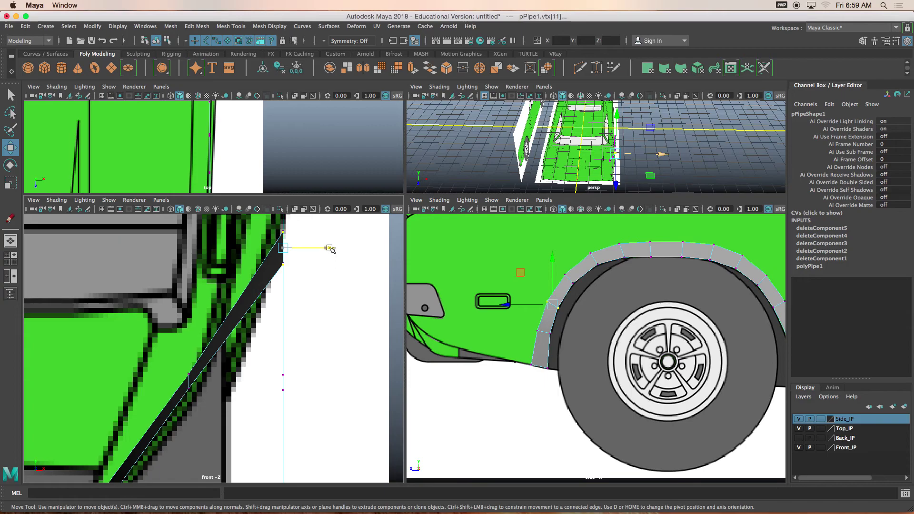
{"action": "left_click_drag", "start_coordinate": [328, 249], "coordinate": [270, 254]}
{"action": "middle_click_drag", "start_coordinate": [270, 254], "coordinate": [253, 363], "text": "alt"}
{"action": "left_click", "coordinate": [565, 275]}
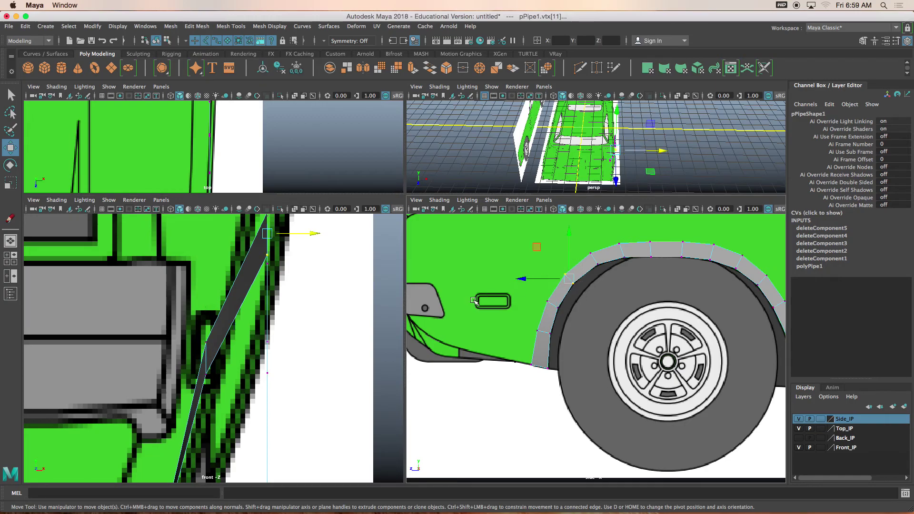
{"action": "middle_click_drag", "start_coordinate": [312, 283], "coordinate": [298, 361], "text": "alt"}
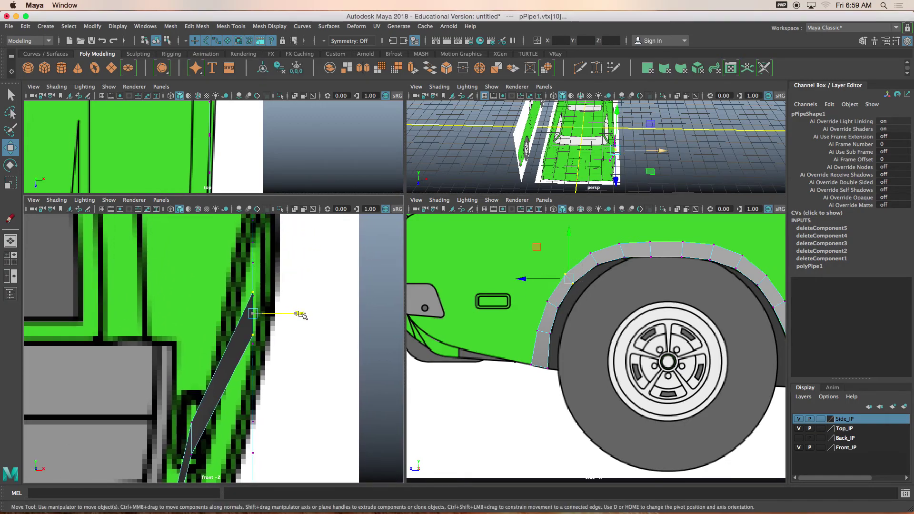
{"action": "left_click_drag", "start_coordinate": [296, 314], "coordinate": [266, 314]}
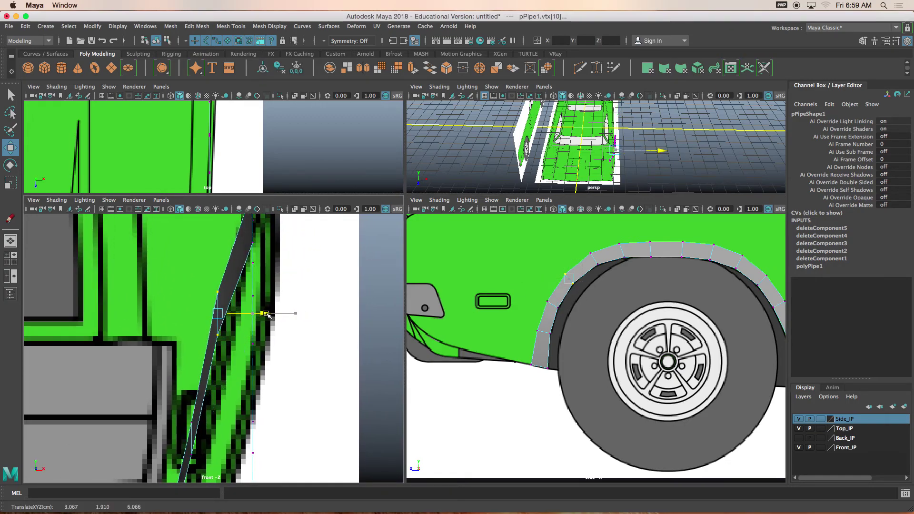
Slide the next two arch vertices sideways onto the body contour.
{"action": "left_click", "coordinate": [590, 253]}
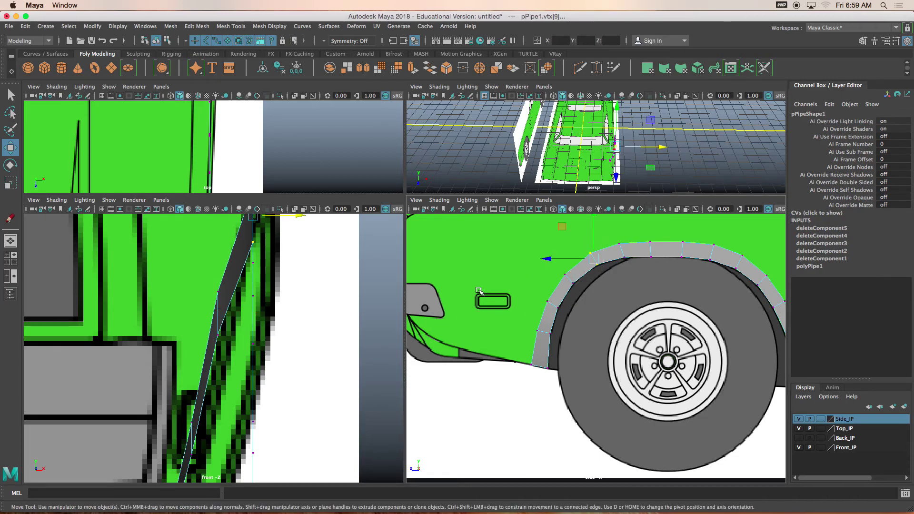
{"action": "middle_click_drag", "start_coordinate": [300, 216], "coordinate": [285, 285], "text": "alt"}
{"action": "left_click_drag", "start_coordinate": [285, 285], "coordinate": [270, 286]}
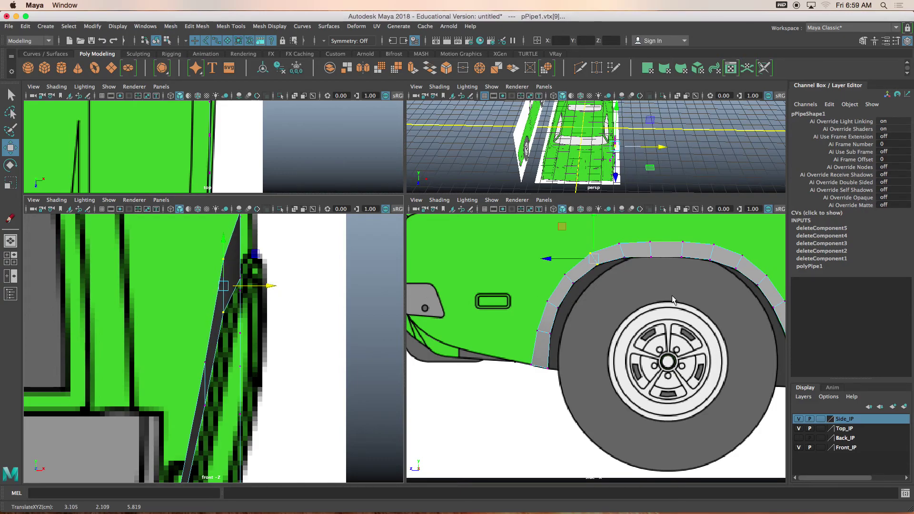
{"action": "left_click", "coordinate": [621, 249]}
{"action": "middle_click_drag", "start_coordinate": [327, 277], "coordinate": [315, 344], "text": "alt"}
{"action": "left_click_drag", "start_coordinate": [279, 313], "coordinate": [271, 313]}
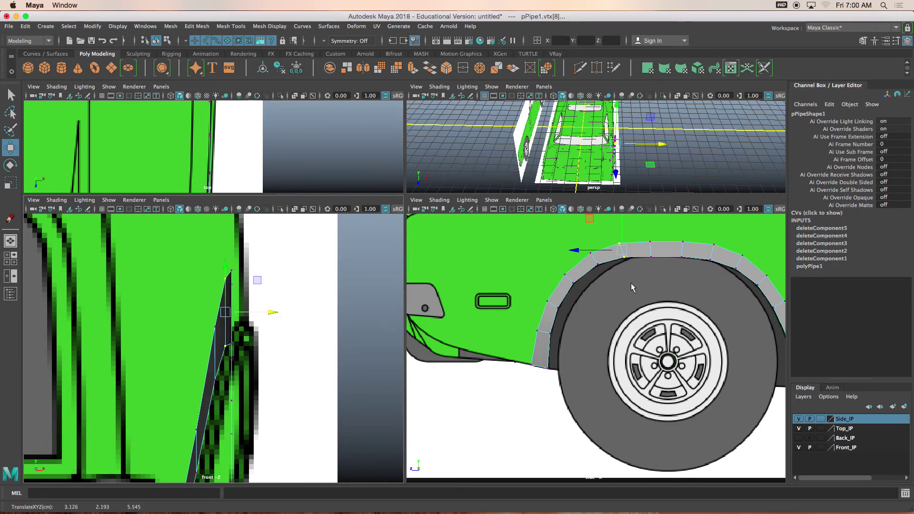
Nudge the next arch vertex slightly inward, then select the two inner arch vertices.
{"action": "left_click", "coordinate": [649, 242]}
{"action": "middle_click_drag", "start_coordinate": [276, 325], "coordinate": [259, 314], "text": "alt"}
{"action": "left_click", "coordinate": [259, 312]}
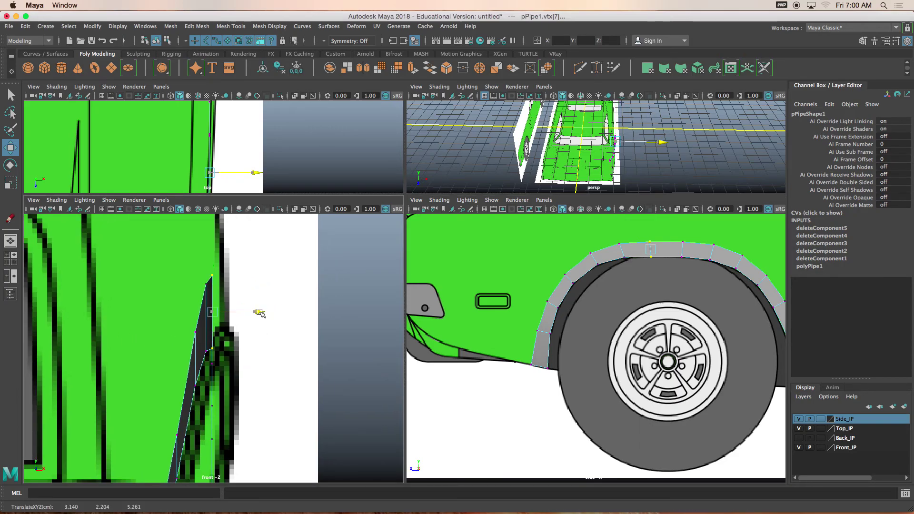
{"action": "left_click_drag", "start_coordinate": [260, 312], "coordinate": [257, 313]}
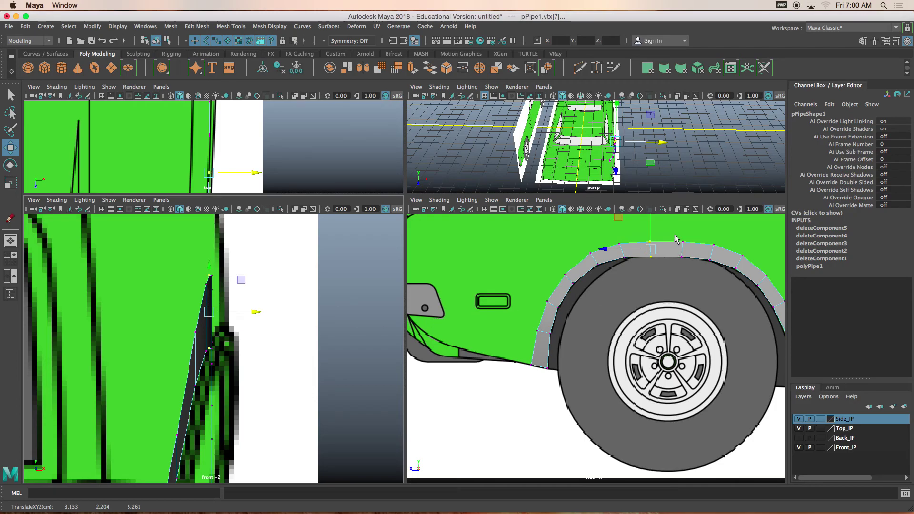
{"action": "left_click_drag", "start_coordinate": [674, 231], "coordinate": [692, 282]}
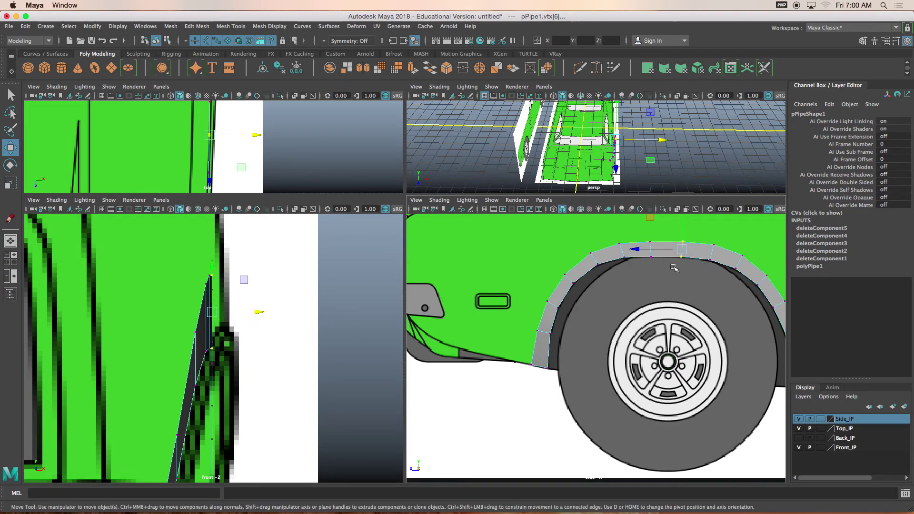
{"action": "left_click_drag", "start_coordinate": [690, 279], "coordinate": [633, 250]}
Raise the selected edge slightly and make the upper views taller.
{"action": "middle_click_drag", "start_coordinate": [655, 268], "coordinate": [599, 296], "text": "alt"}
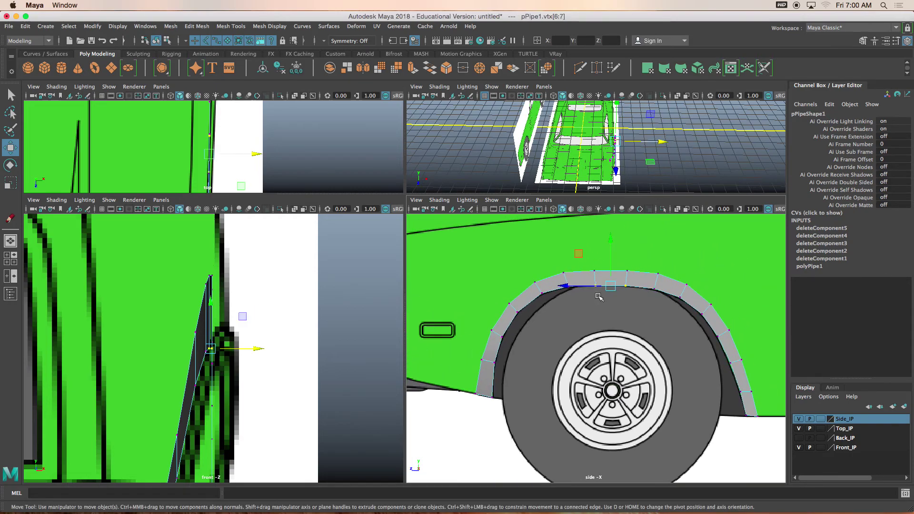
{"action": "scroll", "coordinate": [598, 296], "scroll_direction": "up", "scroll_amount": 4}
{"action": "left_click_drag", "start_coordinate": [591, 284], "coordinate": [589, 270]}
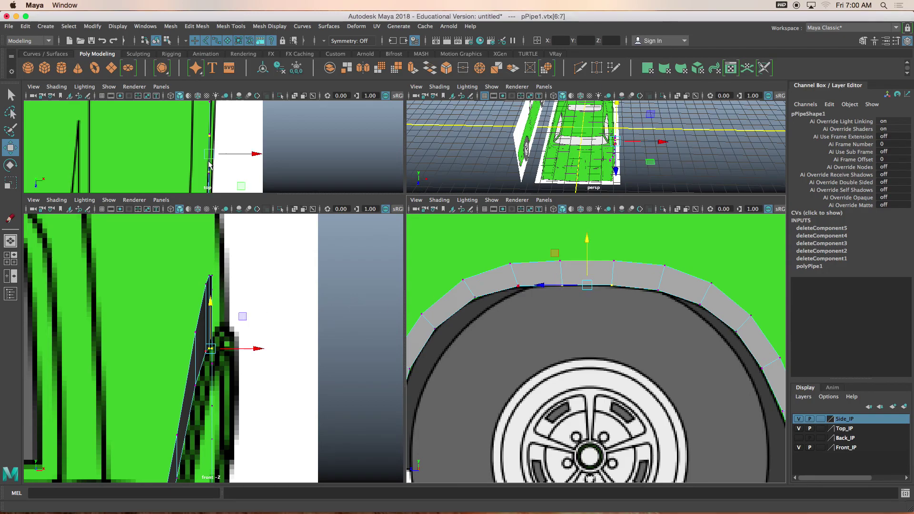
{"action": "left_click_drag", "start_coordinate": [404, 194], "coordinate": [404, 289]}
{"action": "middle_click_drag", "start_coordinate": [299, 241], "coordinate": [271, 214], "text": "alt"}
{"action": "middle_click_drag", "start_coordinate": [544, 390], "coordinate": [498, 414], "text": "alt"}
Select vertices on the arch top and frame them in the top-left and front views.
{"action": "left_click_drag", "start_coordinate": [597, 322], "coordinate": [630, 376]}
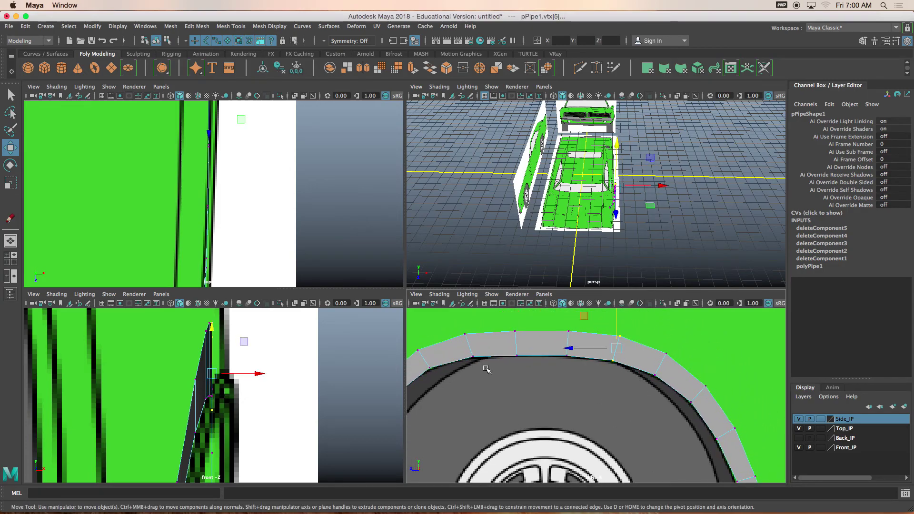
{"action": "middle_click_drag", "start_coordinate": [244, 173], "coordinate": [240, 266], "text": "alt"}
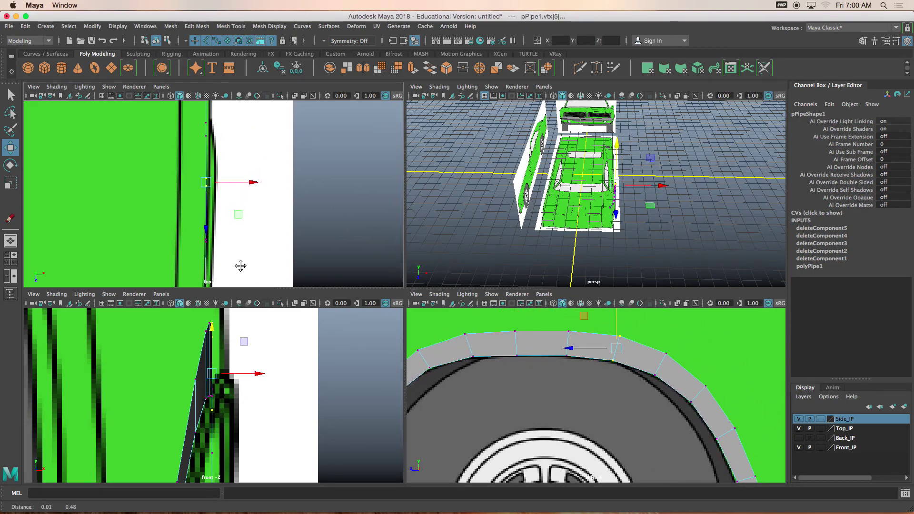
{"action": "scroll", "coordinate": [211, 164], "scroll_direction": "up", "scroll_amount": 2}
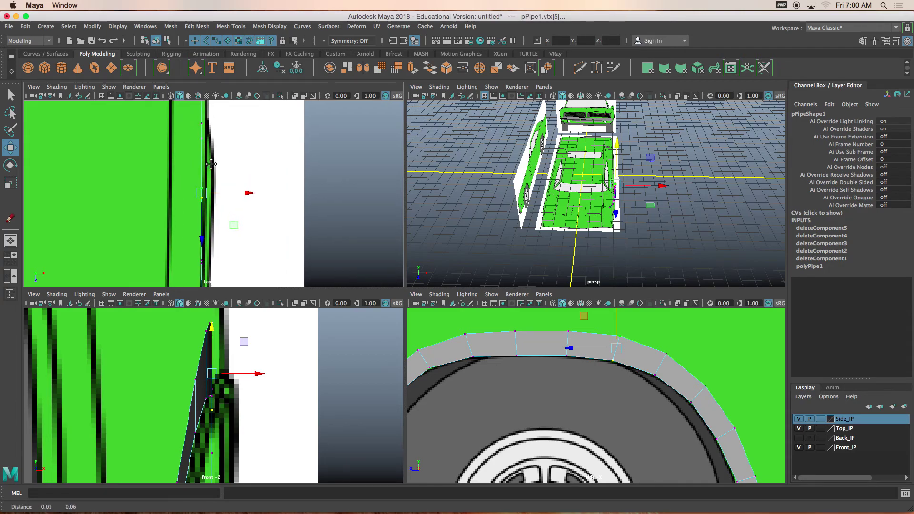
{"action": "middle_click_drag", "start_coordinate": [211, 163], "coordinate": [194, 200], "text": "alt"}
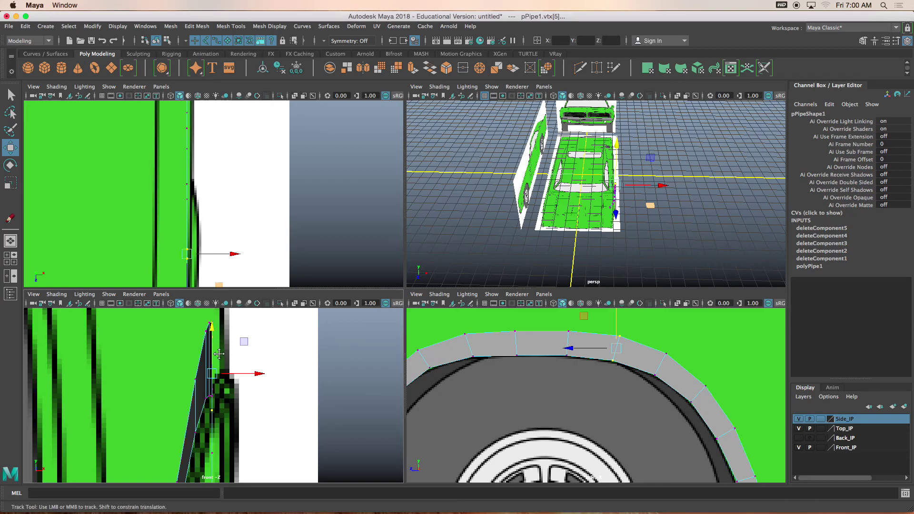
{"action": "middle_click_drag", "start_coordinate": [219, 353], "coordinate": [210, 346], "text": "alt"}
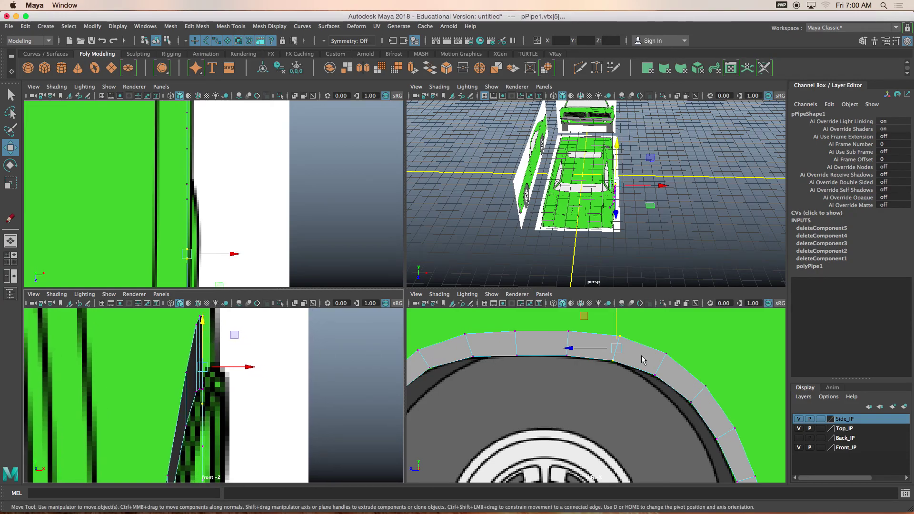
Push arch-top vertices 6 and 5 outward along X to the body edge.
{"action": "left_click_drag", "start_coordinate": [558, 327], "coordinate": [585, 380]}
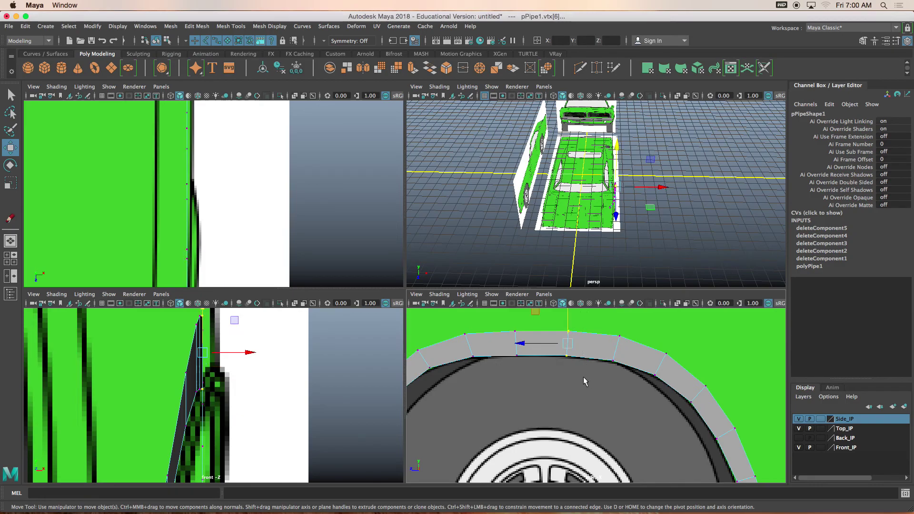
{"action": "mouse_move", "coordinate": [219, 231]}
{"action": "middle_mouse_down", "text": "alt"}
{"action": "mouse_move", "coordinate": [220, 159]}
{"action": "mouse_move", "coordinate": [220, 215]}
{"action": "middle_mouse_up", "text": "alt"}
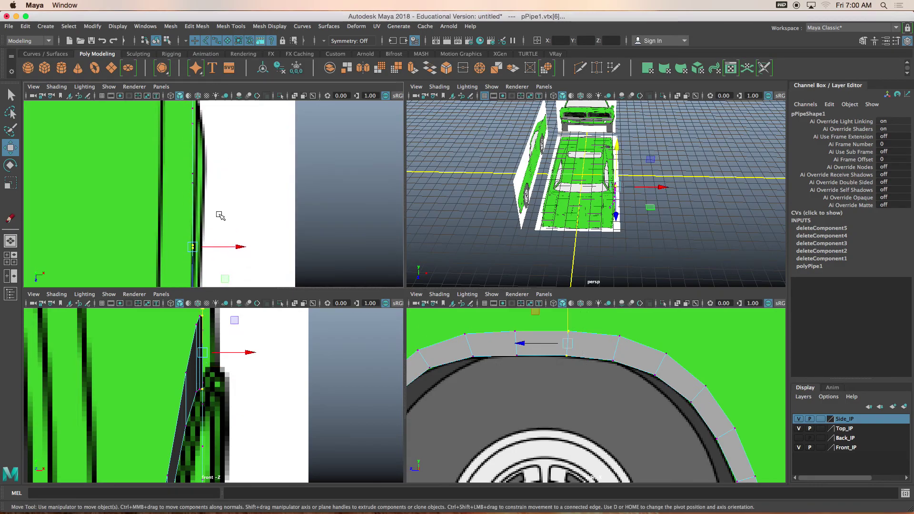
{"action": "left_click", "coordinate": [620, 337]}
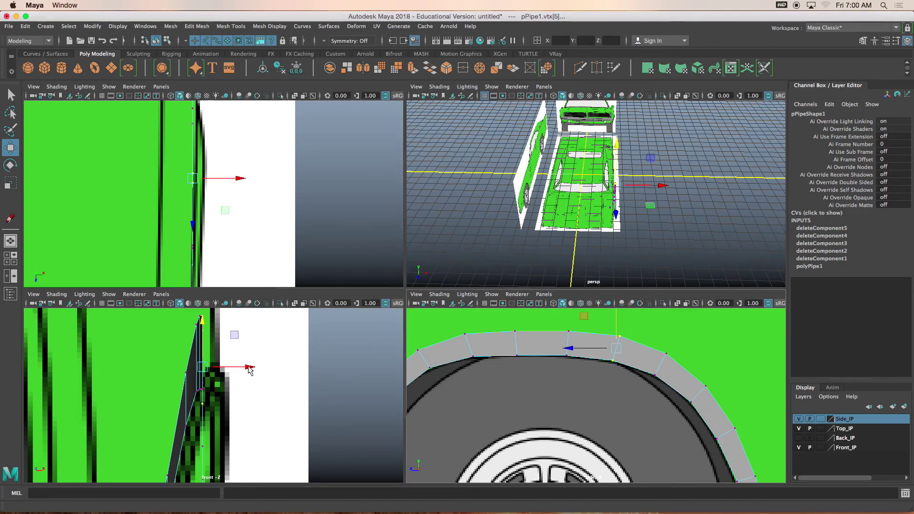
{"action": "left_click_drag", "start_coordinate": [249, 367], "coordinate": [256, 365]}
{"action": "scroll", "coordinate": [202, 242], "scroll_direction": "up", "scroll_amount": 3}
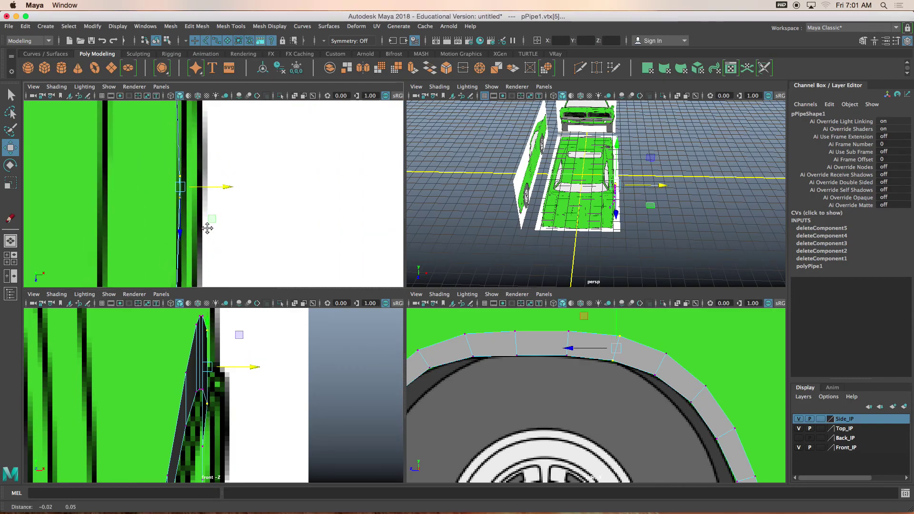
Shift the selected arch vertex and the next one to line up with the body side.
{"action": "left_click_drag", "start_coordinate": [224, 189], "coordinate": [221, 194]}
{"action": "middle_click_drag", "start_coordinate": [221, 194], "coordinate": [218, 143], "text": "alt"}
{"action": "left_click", "coordinate": [665, 354]}
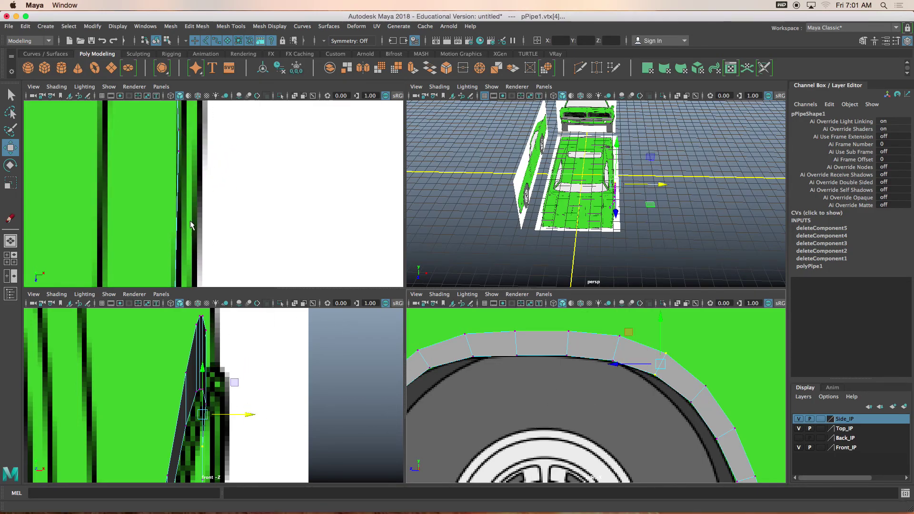
{"action": "mouse_move", "coordinate": [214, 181]}
{"action": "middle_mouse_down", "text": "alt"}
{"action": "mouse_move", "coordinate": [194, 190]}
{"action": "mouse_move", "coordinate": [206, 177]}
{"action": "middle_mouse_up", "text": "alt"}
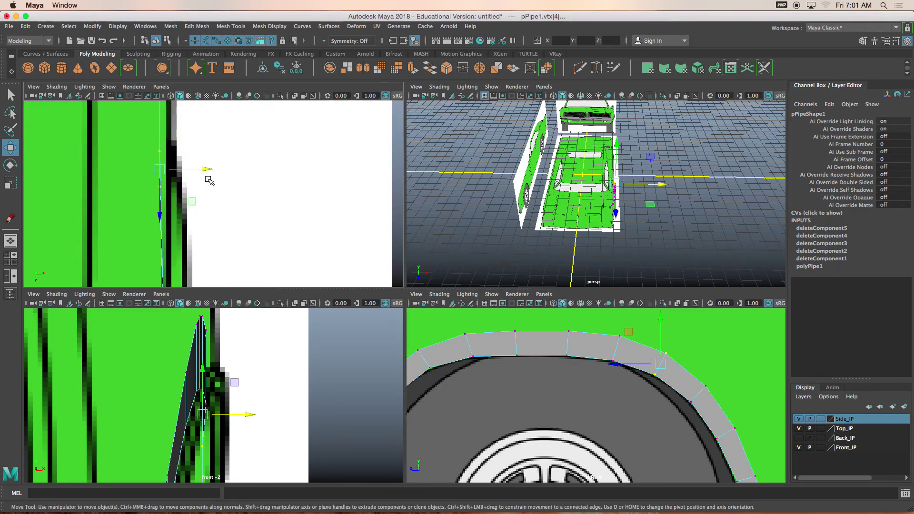
{"action": "left_click_drag", "start_coordinate": [206, 170], "coordinate": [215, 169]}
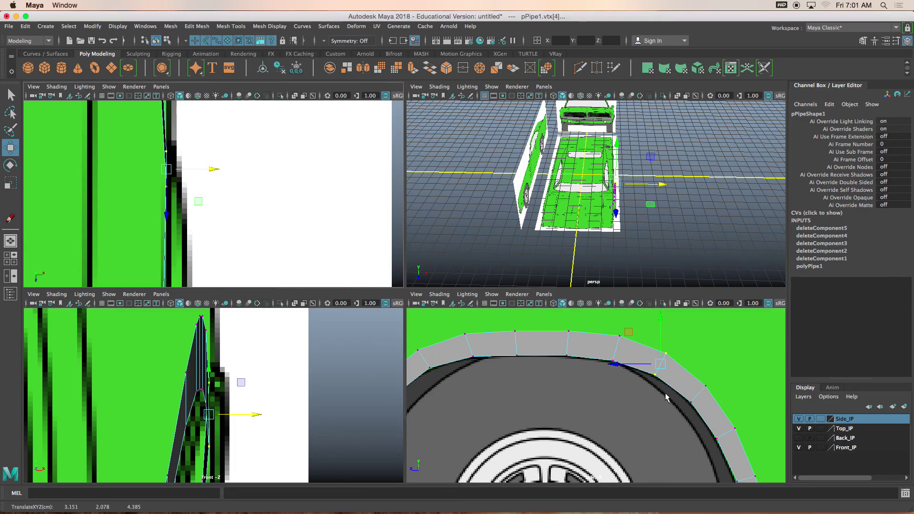
Select the next vertex down the arch, zooming the front view out and back in.
{"action": "middle_click_drag", "start_coordinate": [740, 416], "coordinate": [619, 359], "text": "alt"}
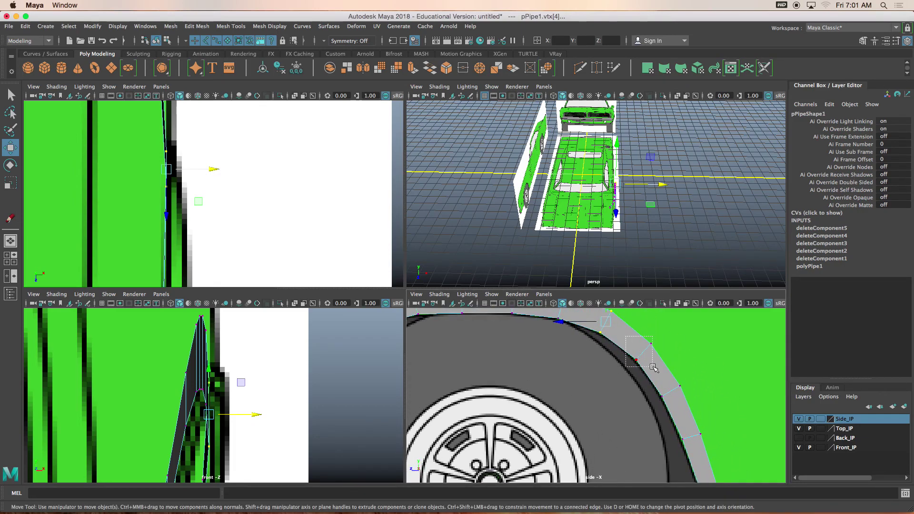
{"action": "left_click", "coordinate": [643, 351]}
{"action": "scroll", "coordinate": [198, 201], "scroll_direction": "down", "scroll_amount": 10}
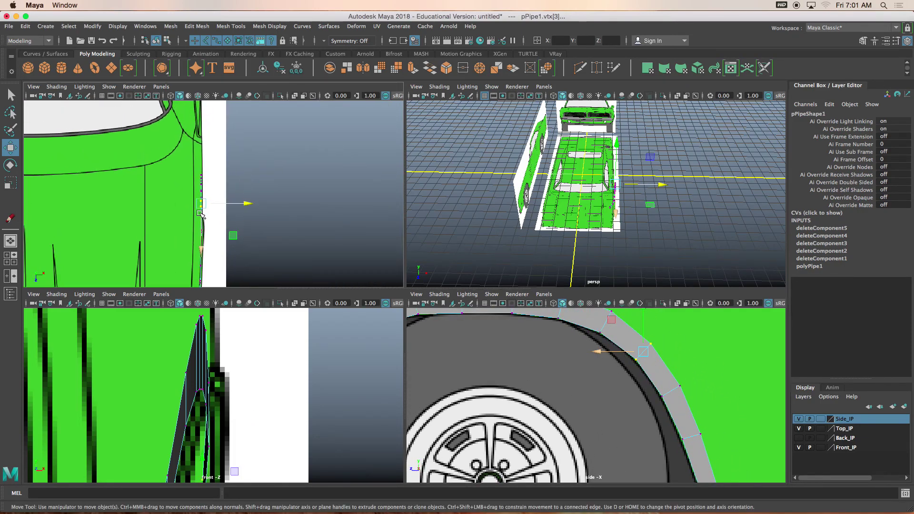
{"action": "scroll", "coordinate": [224, 417], "scroll_direction": "down", "scroll_amount": 10}
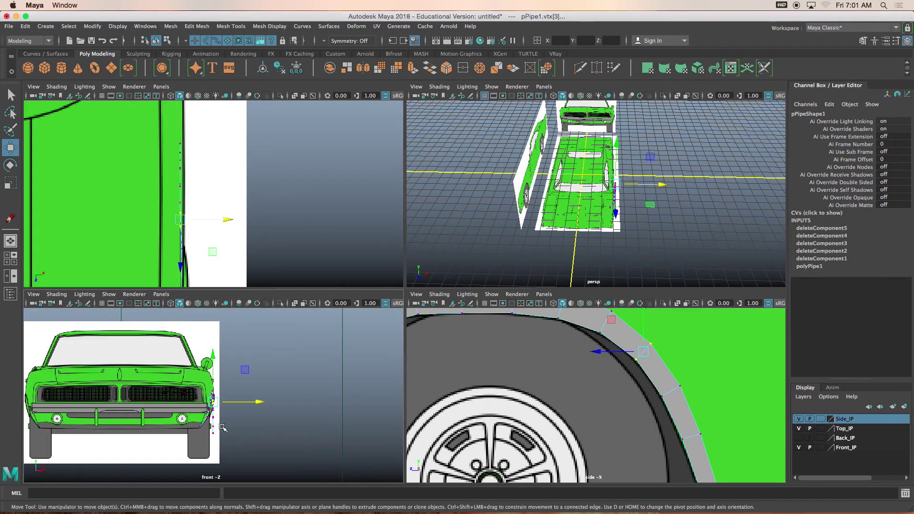
{"action": "scroll", "coordinate": [223, 417], "scroll_direction": "up", "scroll_amount": 8}
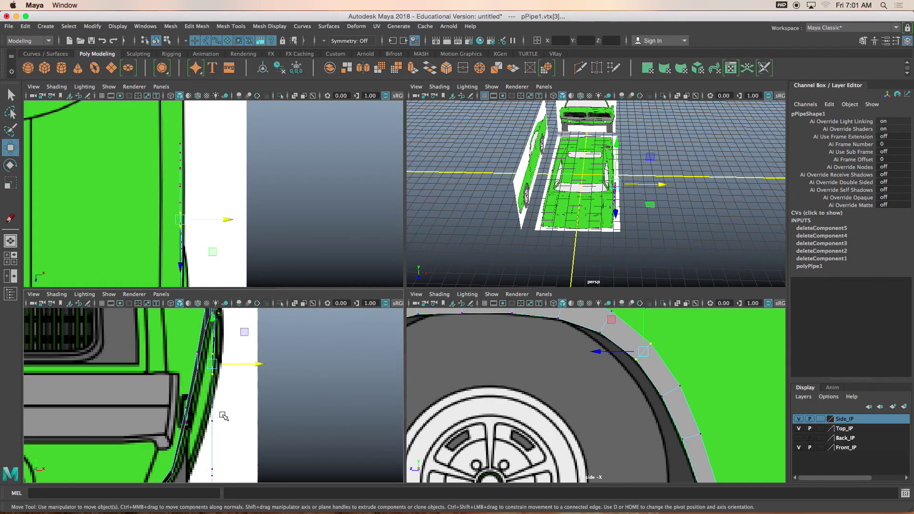
{"action": "scroll", "coordinate": [220, 384], "scroll_direction": "up", "scroll_amount": 3}
{"action": "middle_click_drag", "start_coordinate": [220, 384], "coordinate": [211, 391], "text": "alt"}
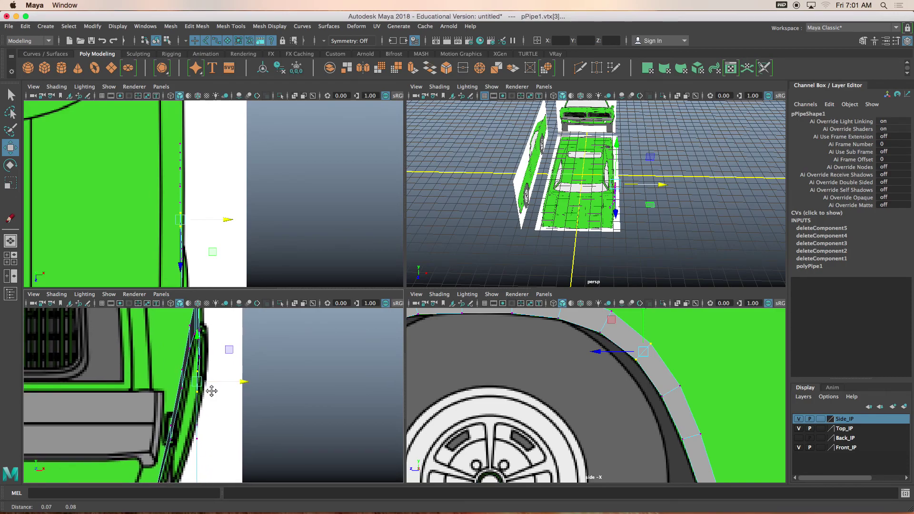